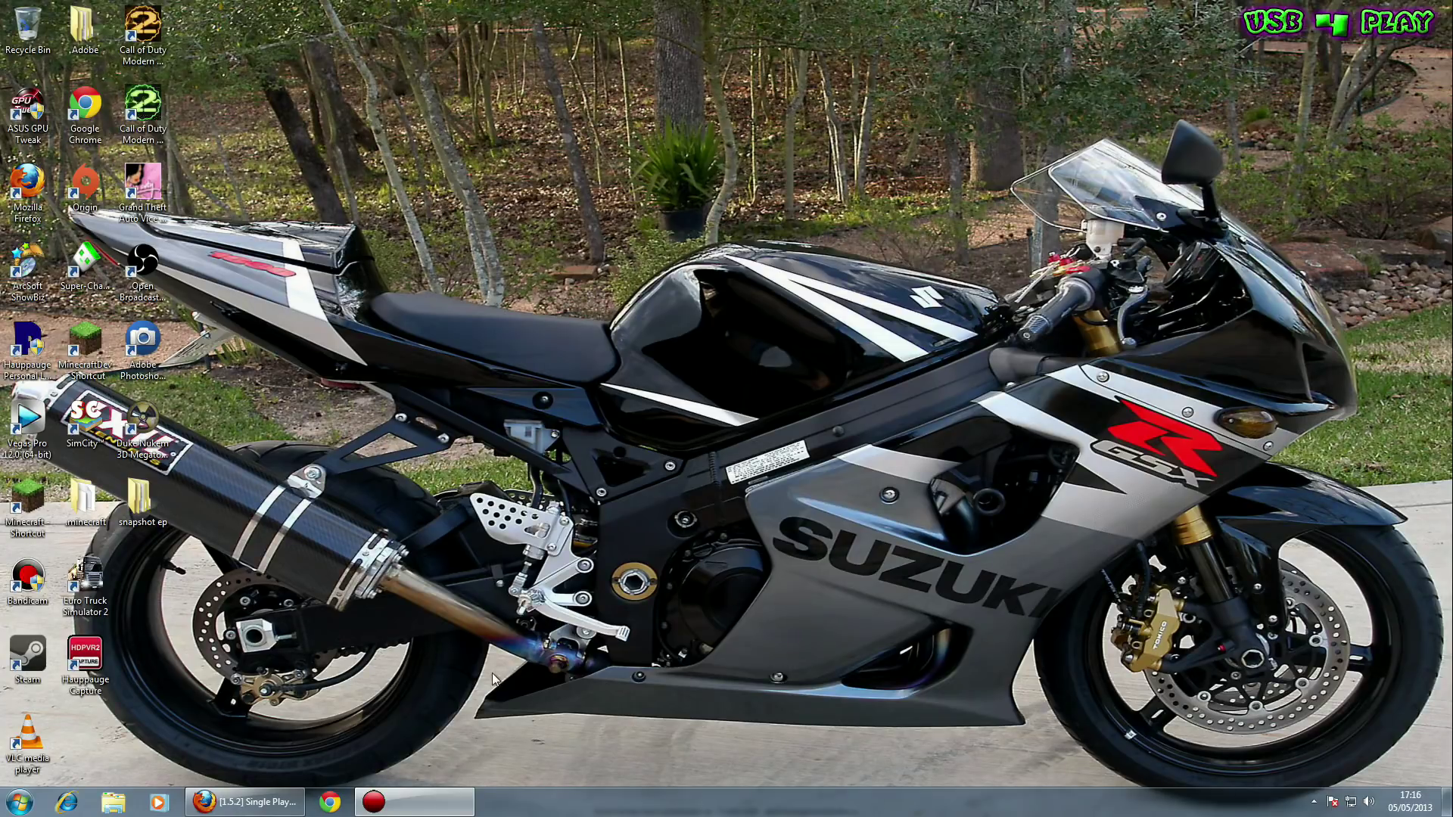
- Return to the Single Player Commands 4.8 forum post and its download links in Firefox
left_click(252, 803)
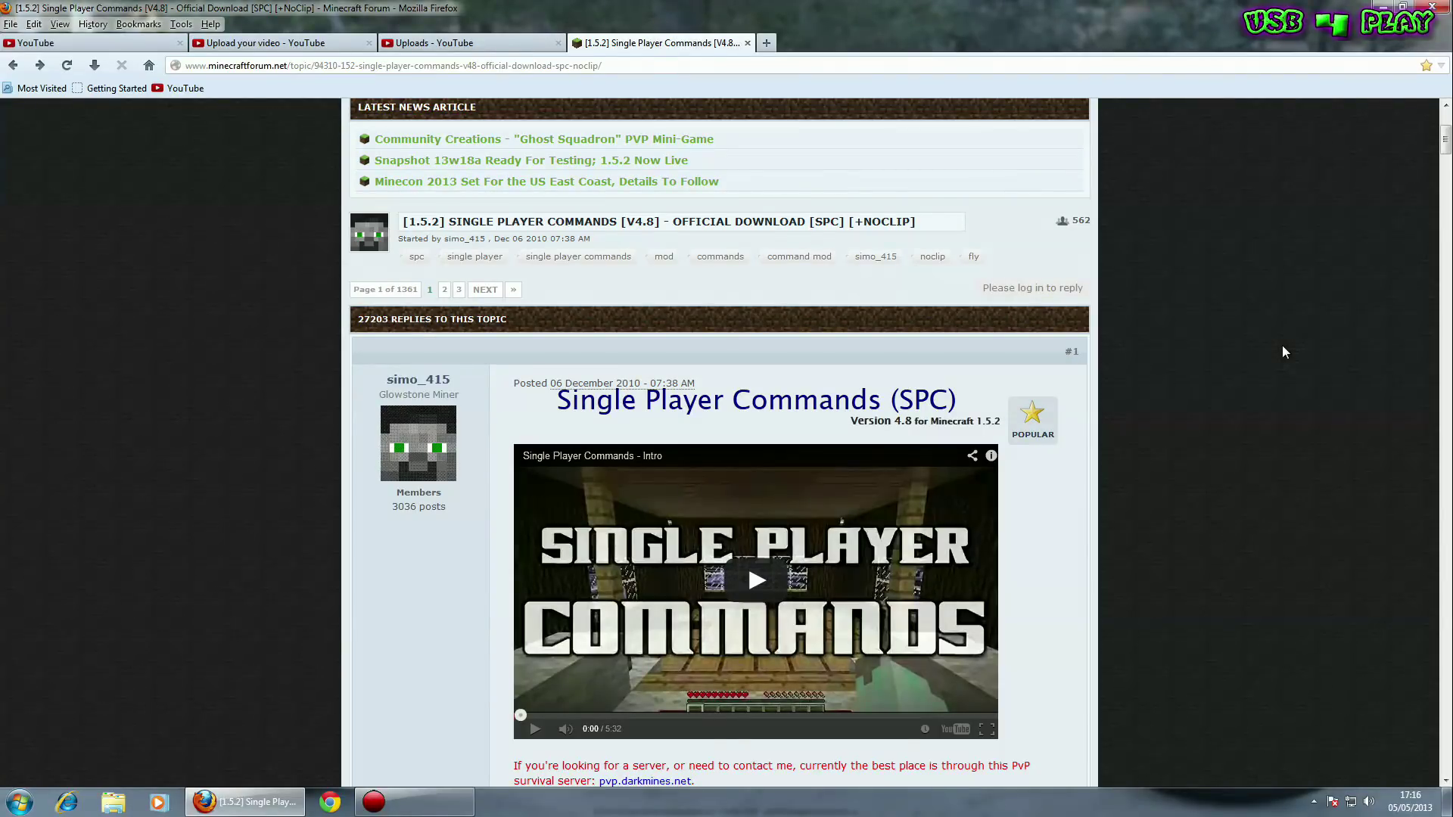
scroll(1282, 346, "down", 2)
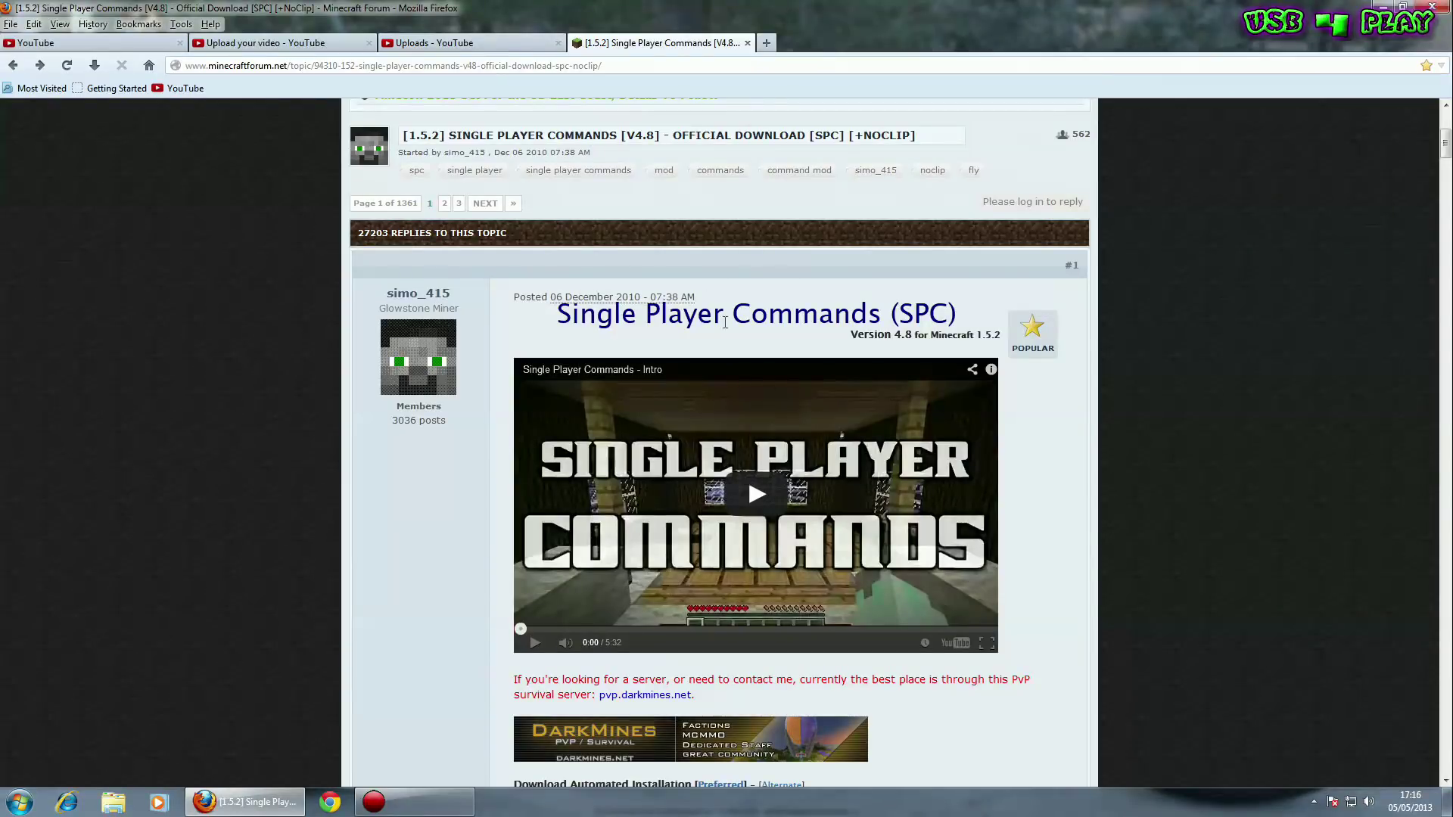
scroll(1177, 387, "down", 3)
scroll(1176, 386, "down", 4)
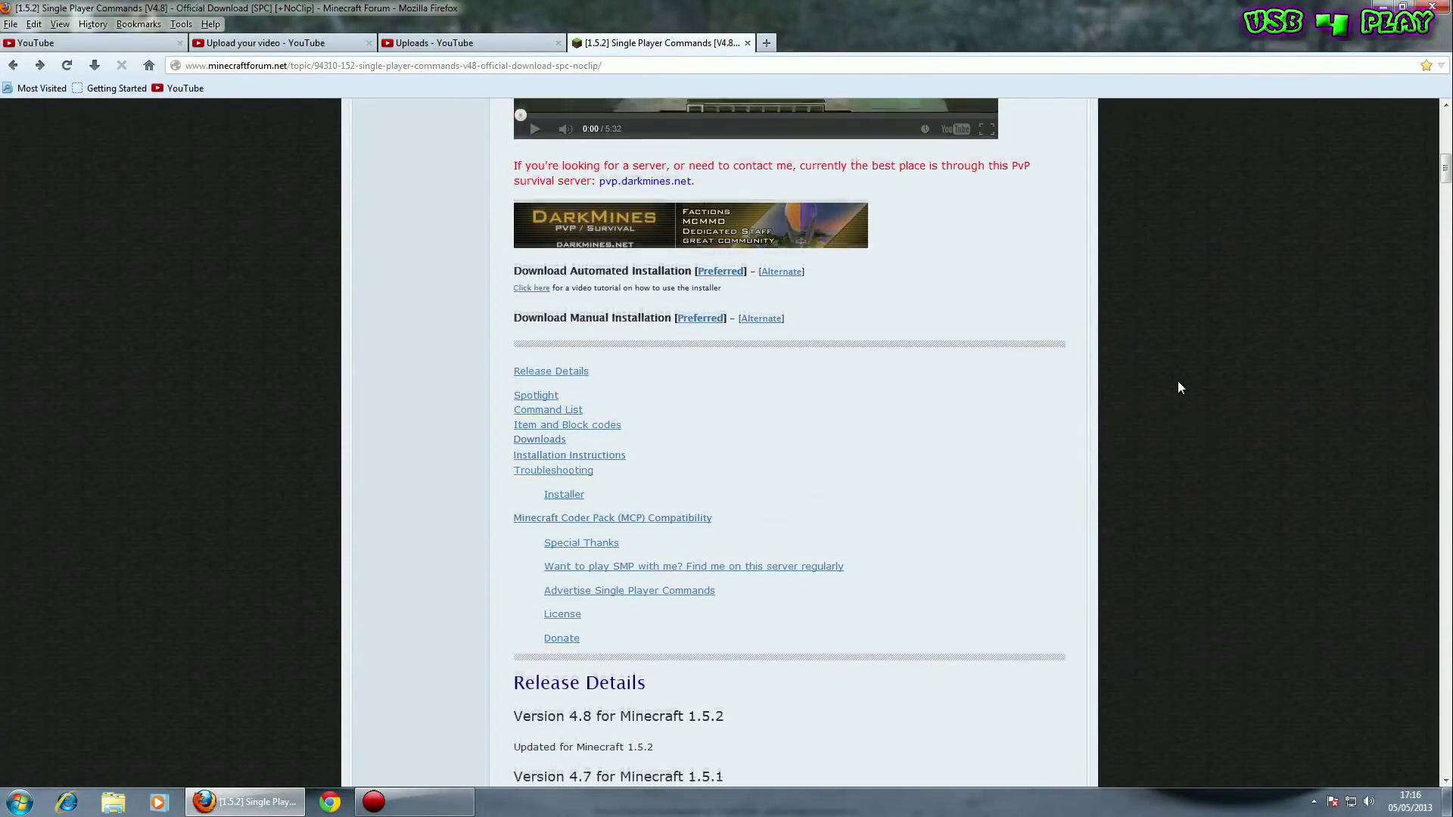
scroll(1177, 386, "up", 2)
scroll(1178, 386, "down", 5)
scroll(1178, 386, "down", 5)
scroll(1178, 386, "down", 5)
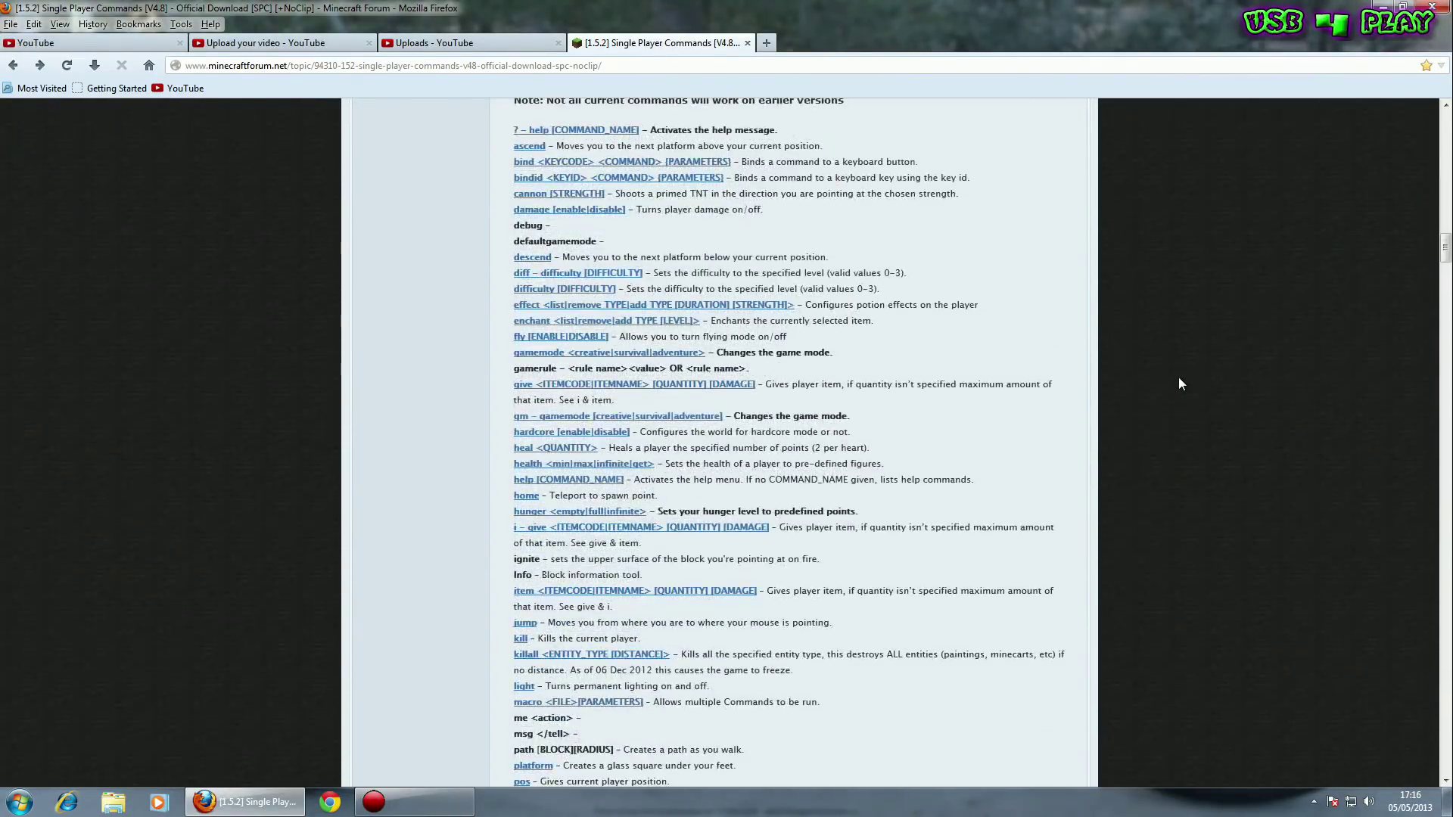
scroll(1178, 386, "down", 4)
scroll(1178, 378, "down", 5)
scroll(1178, 377, "down", 5)
scroll(1179, 377, "down", 5)
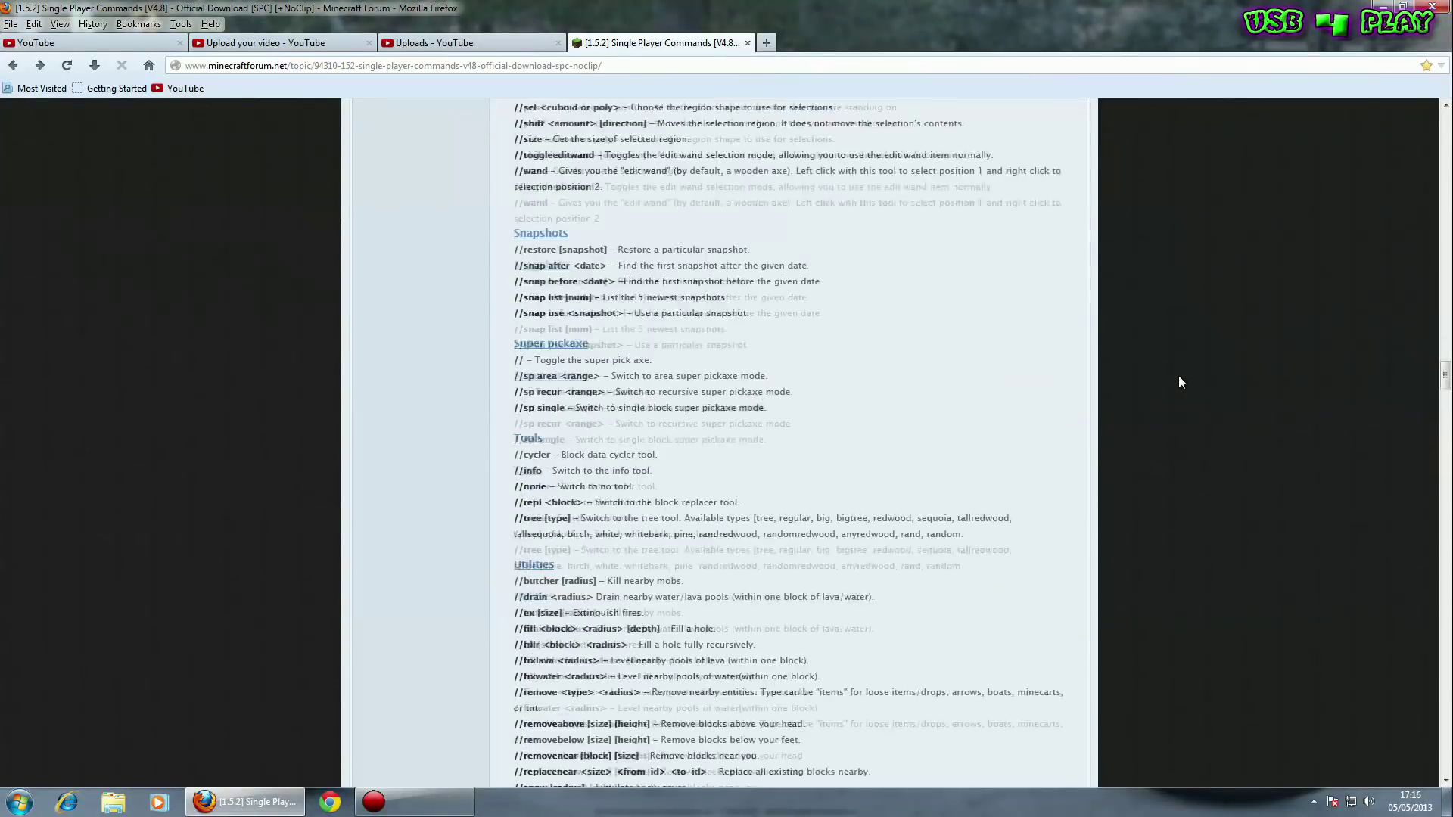
scroll(1178, 375, "down", 5)
scroll(1178, 374, "down", 5)
scroll(1179, 375, "down", 5)
scroll(1179, 375, "down", 5)
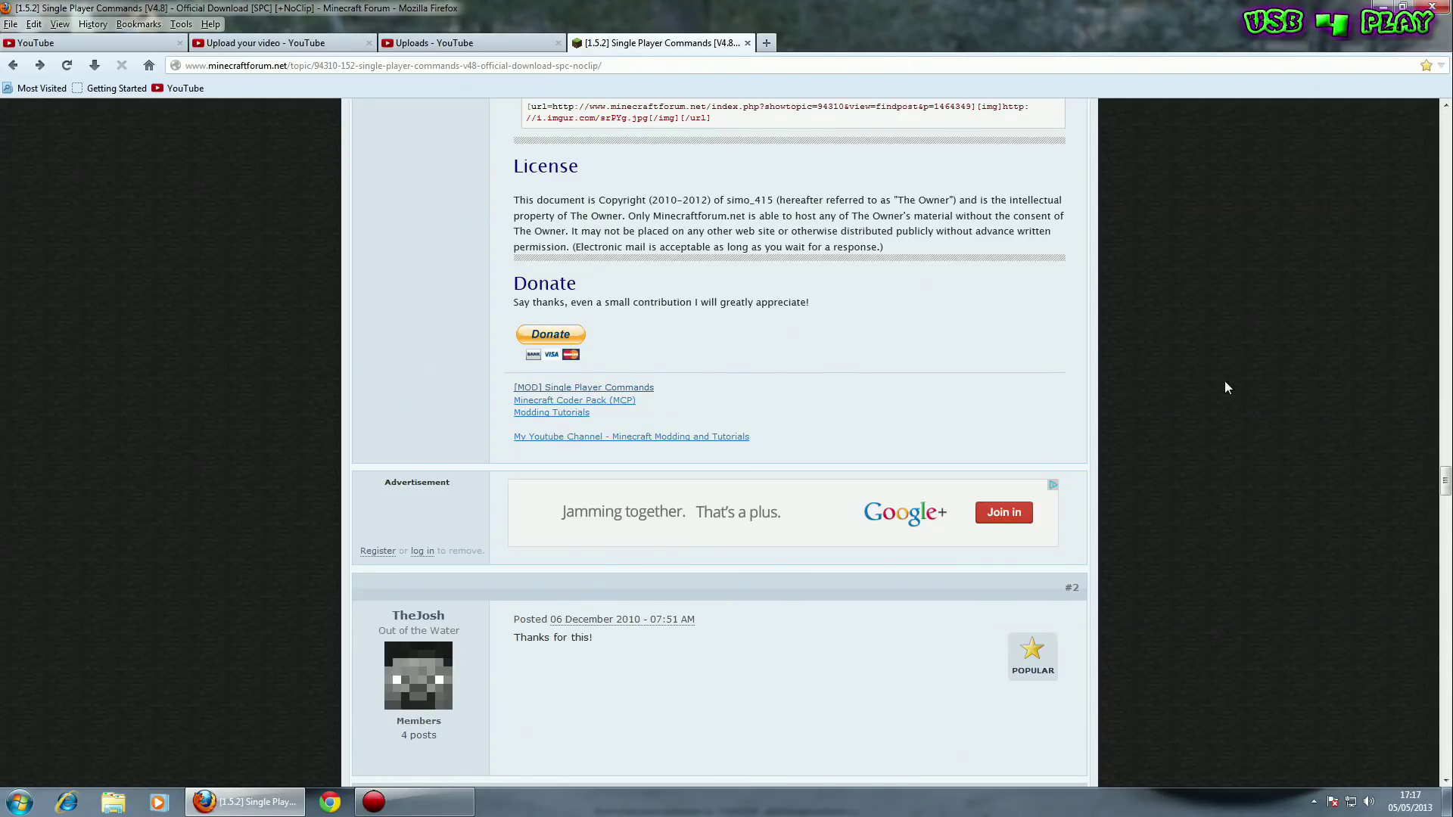
scroll(1224, 381, "up", 5)
scroll(1225, 381, "up", 5)
scroll(1224, 381, "up", 5)
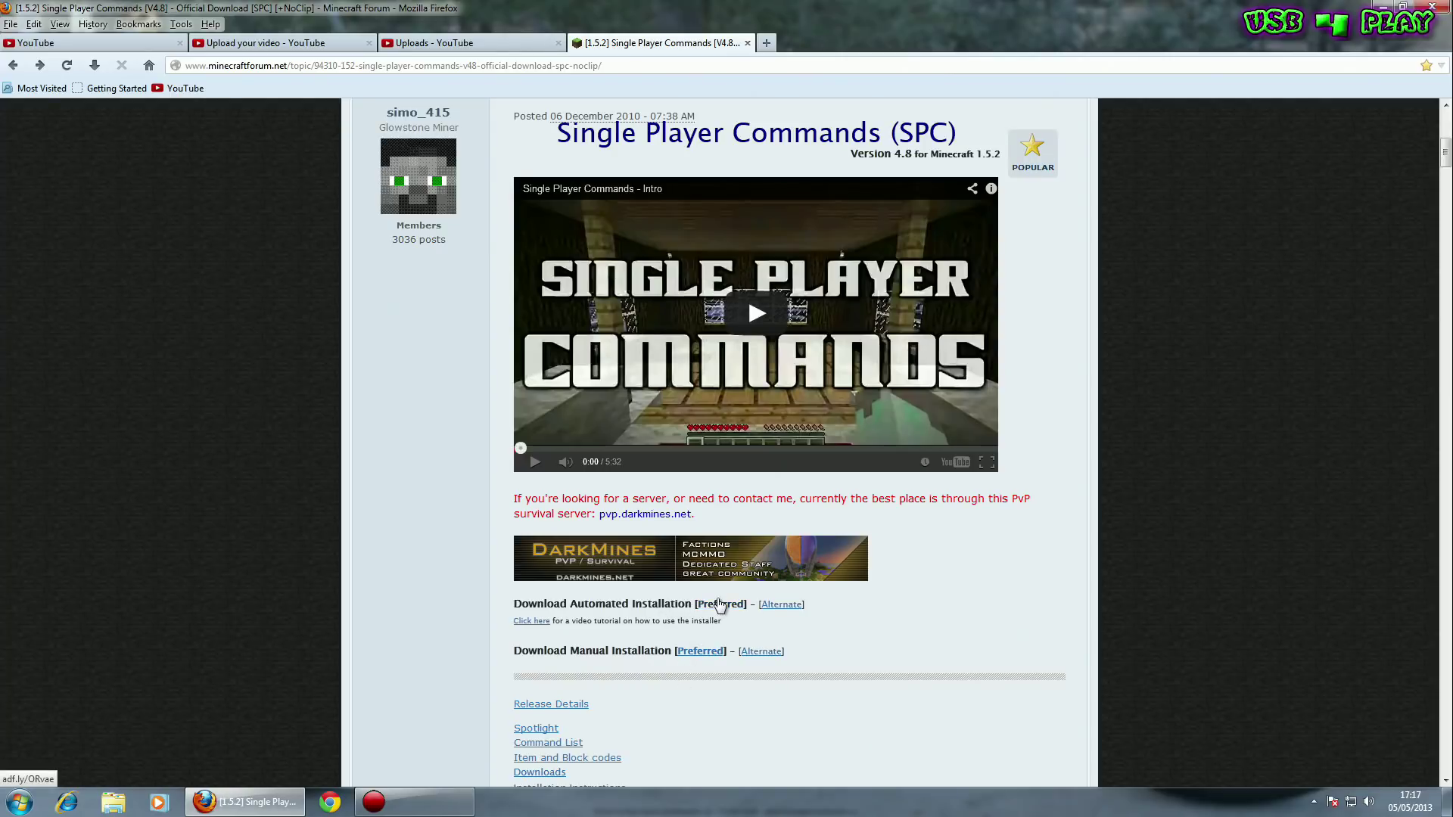
- Download SinglePlayerCommands-MC1.5.2_V4.8.jar through the adf.ly preferred automated installation link
left_click(719, 606)
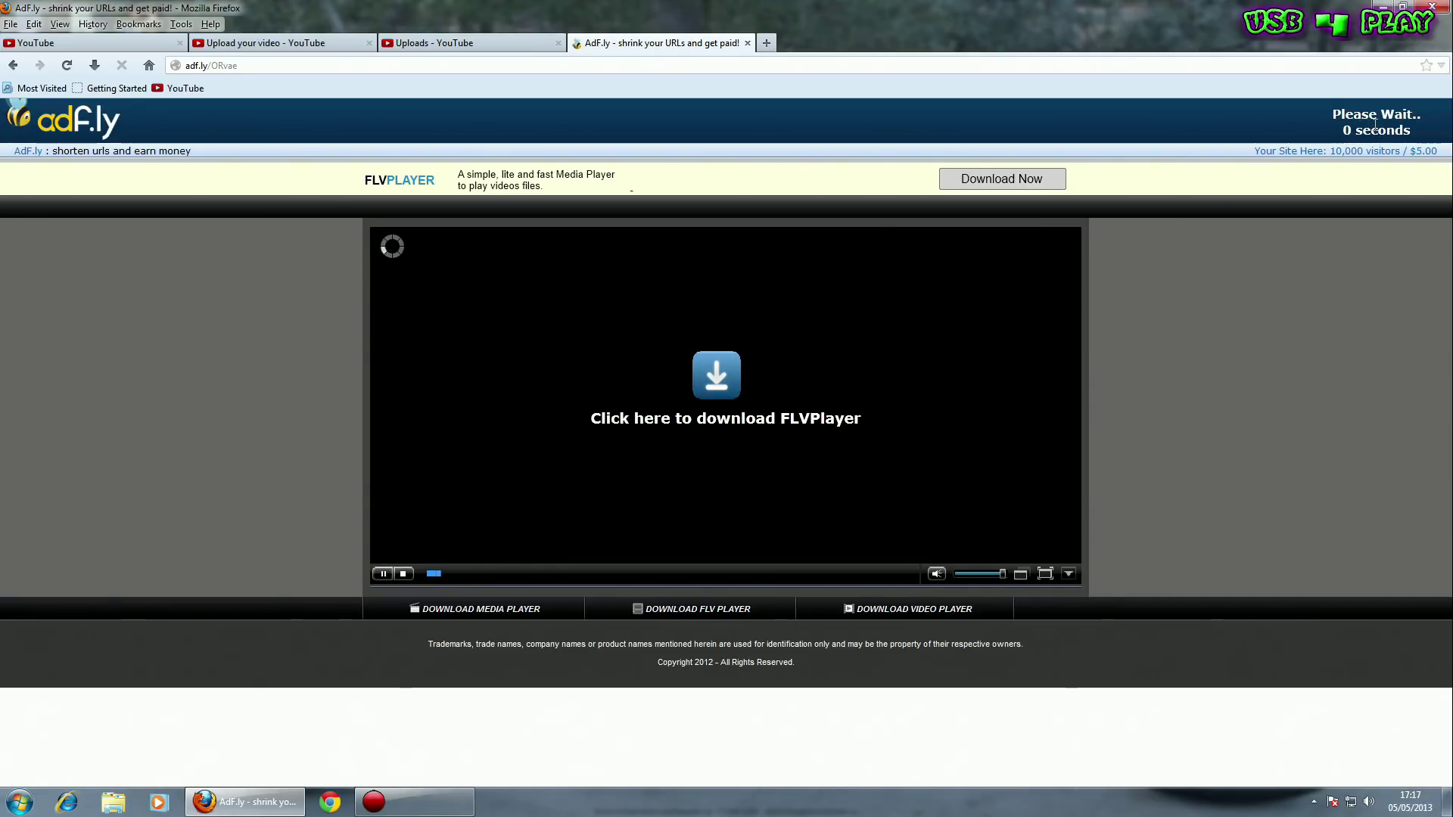
left_click(1377, 125)
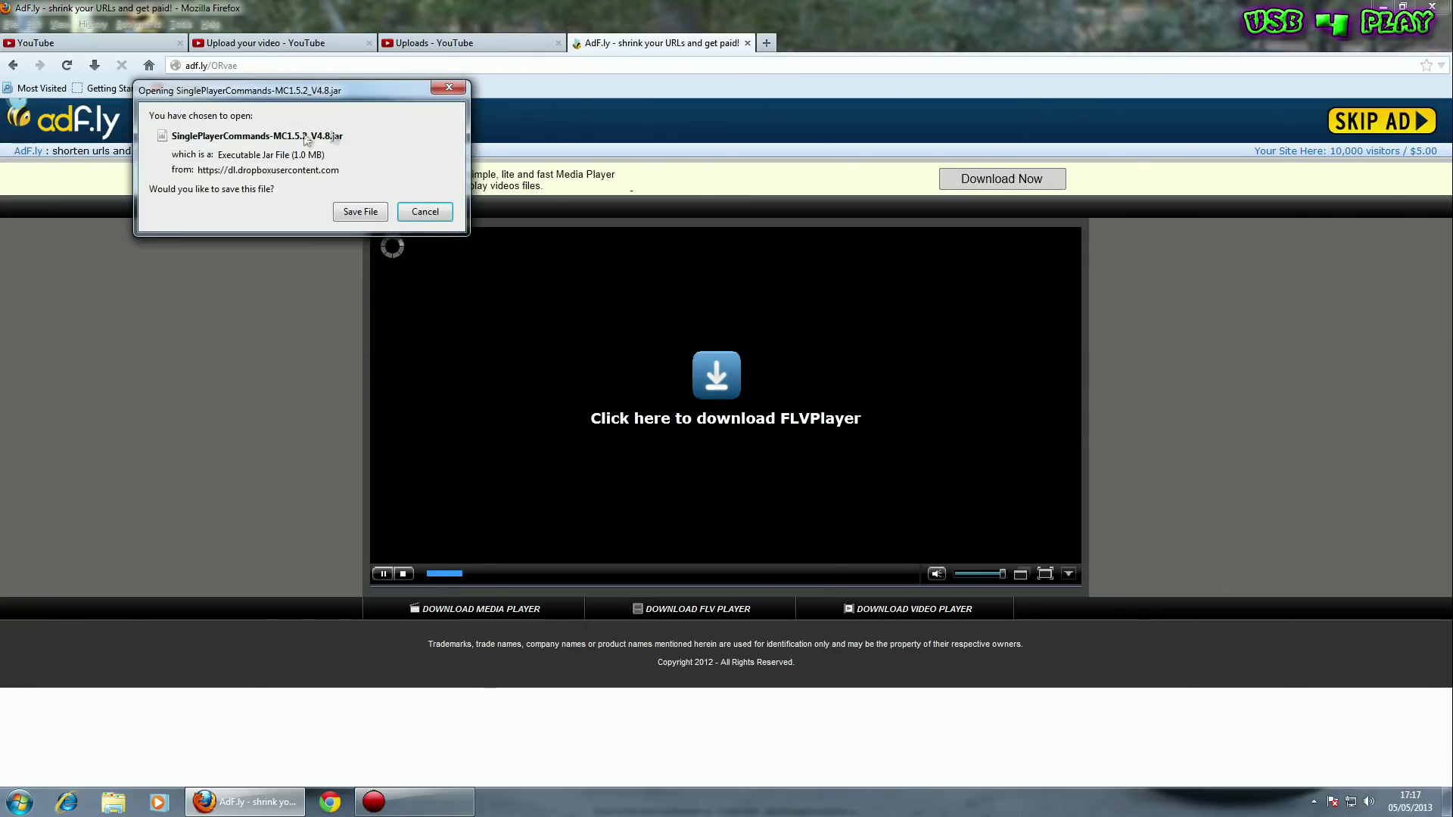
left_click(359, 212)
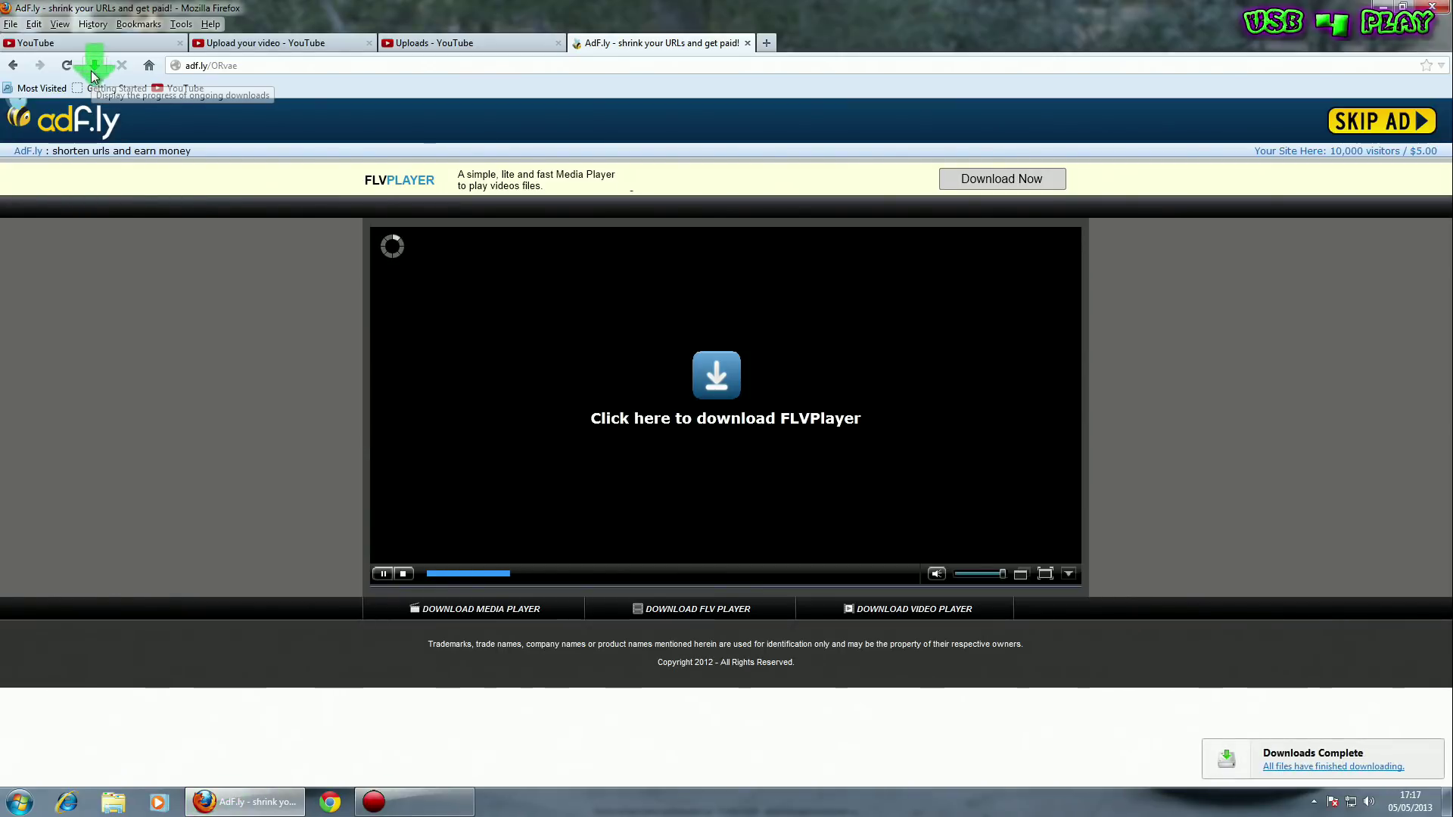
left_click(93, 66)
right_click(171, 114)
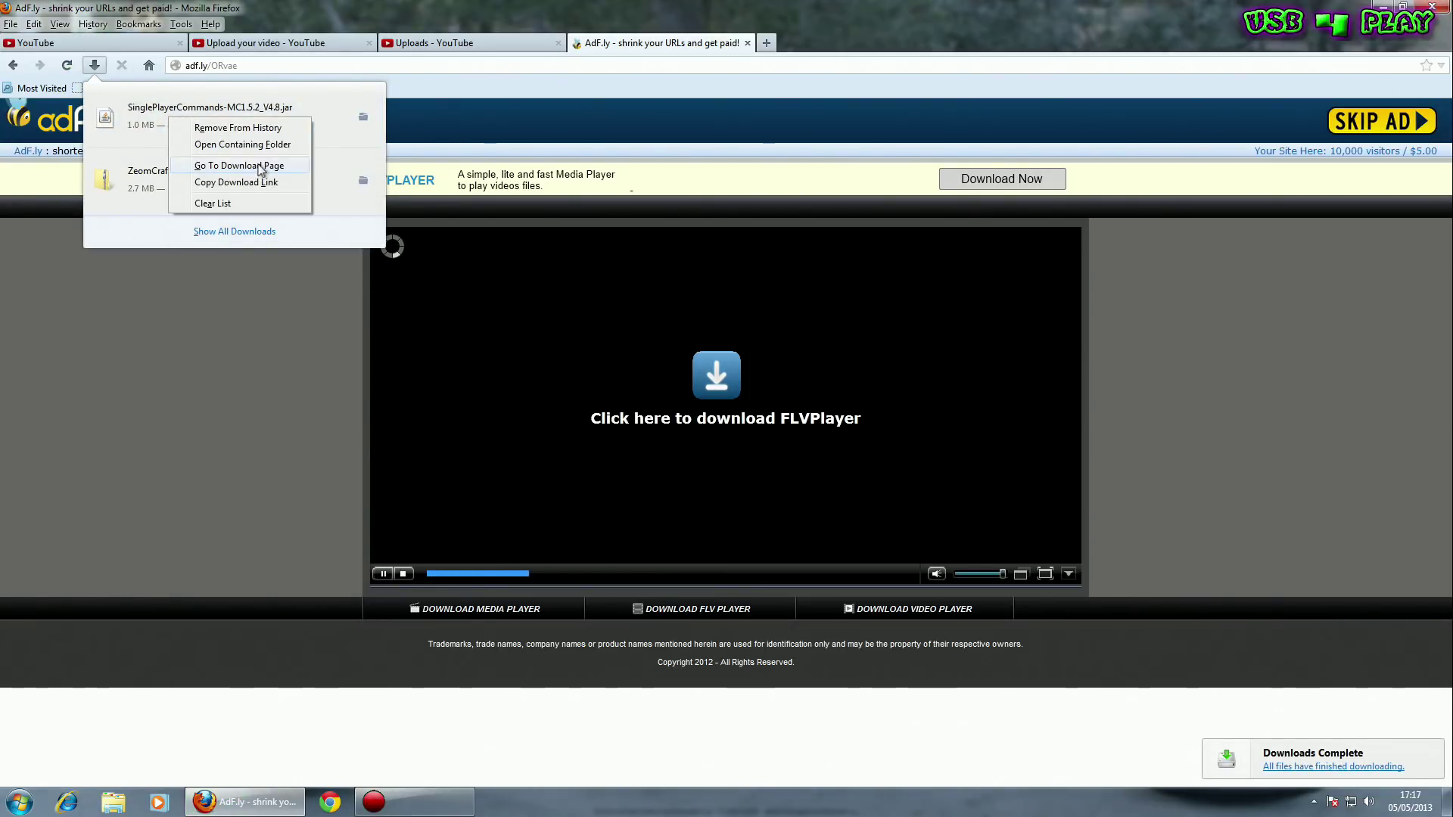
- Copy SinglePlayerCommands-MC1.5.2_V4.8.jar from the Downloads folder onto the desktop
left_click(243, 145)
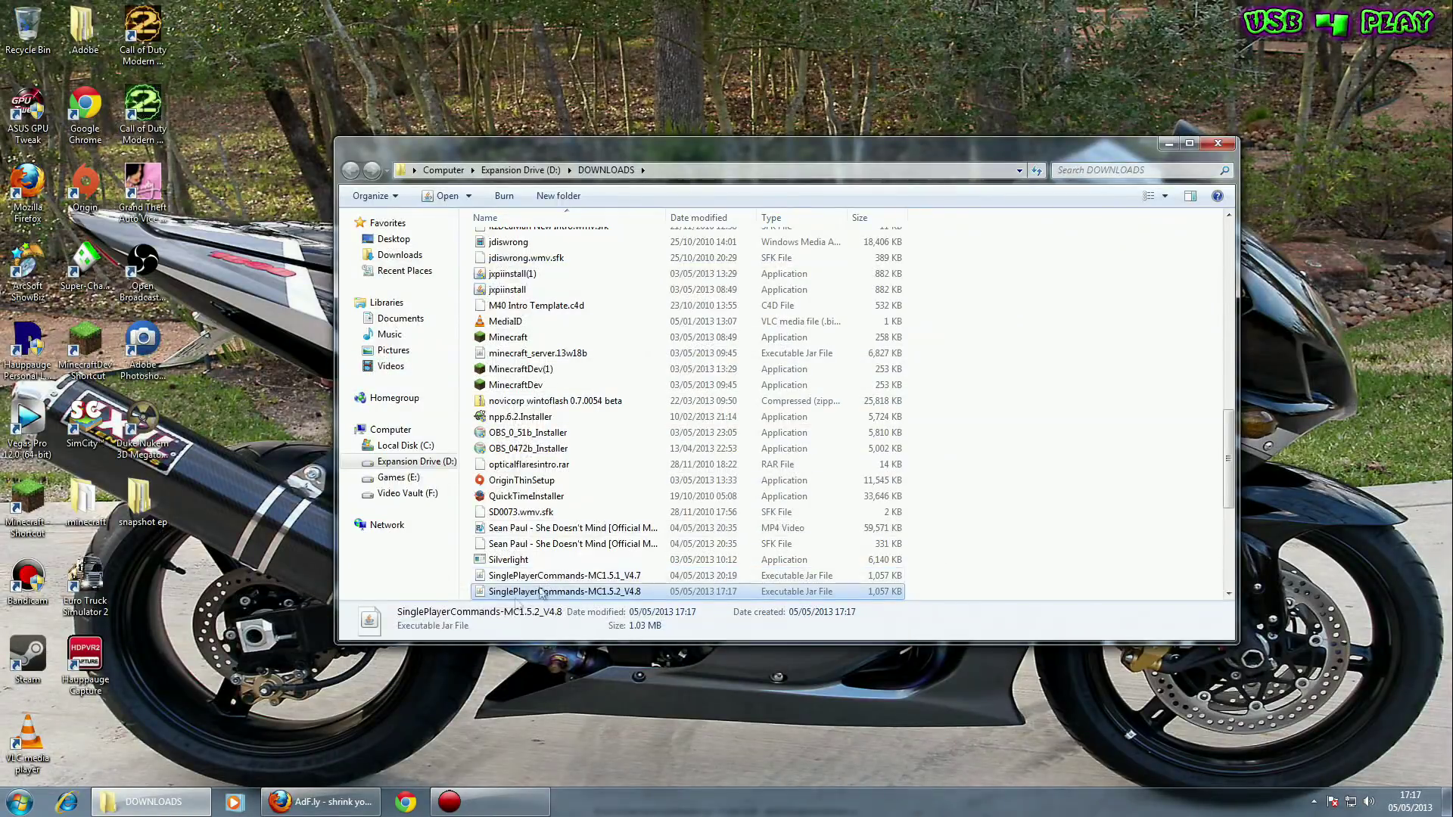
left_click_drag(556, 591, 430, 682)
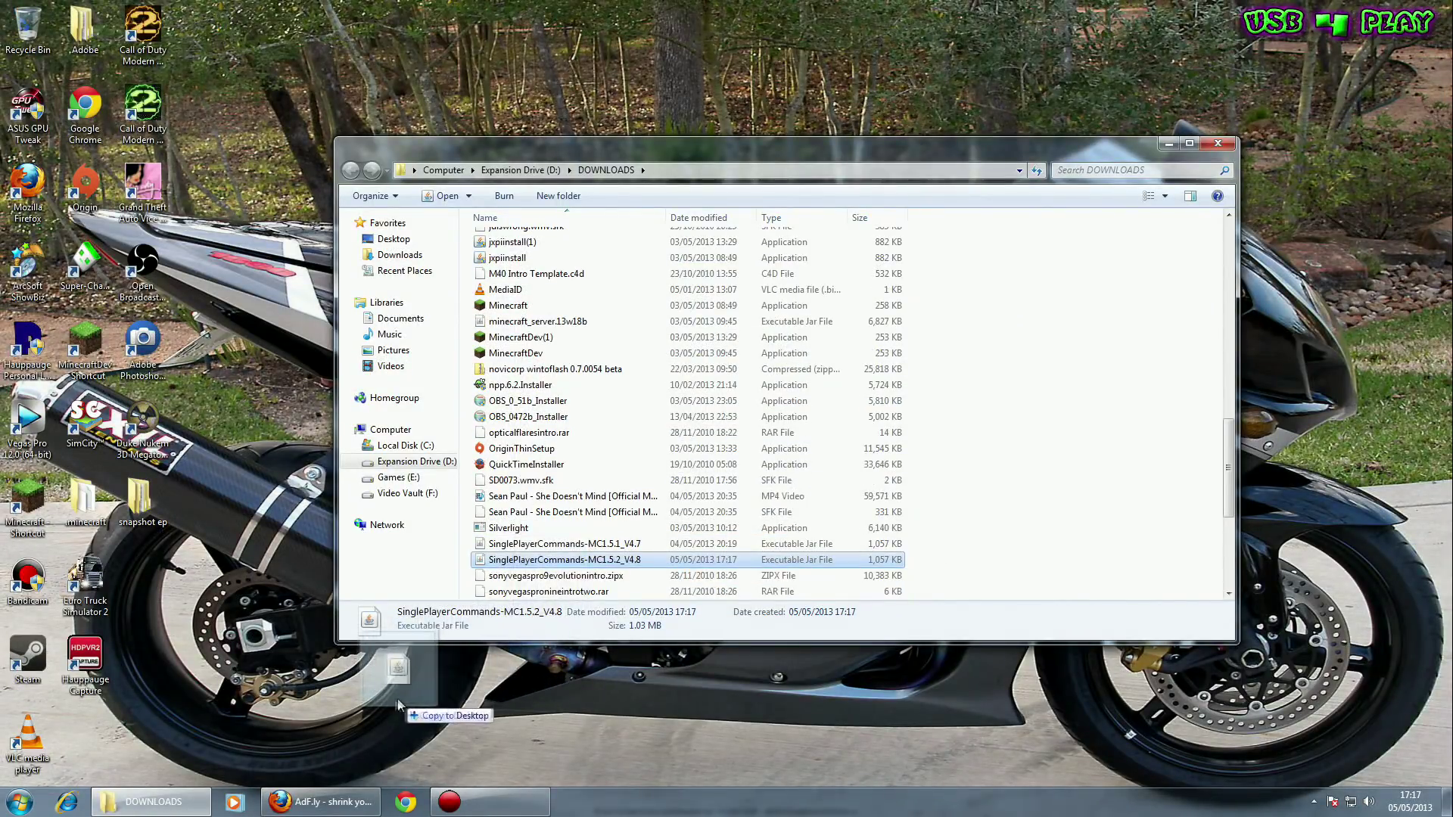
left_click(1217, 145)
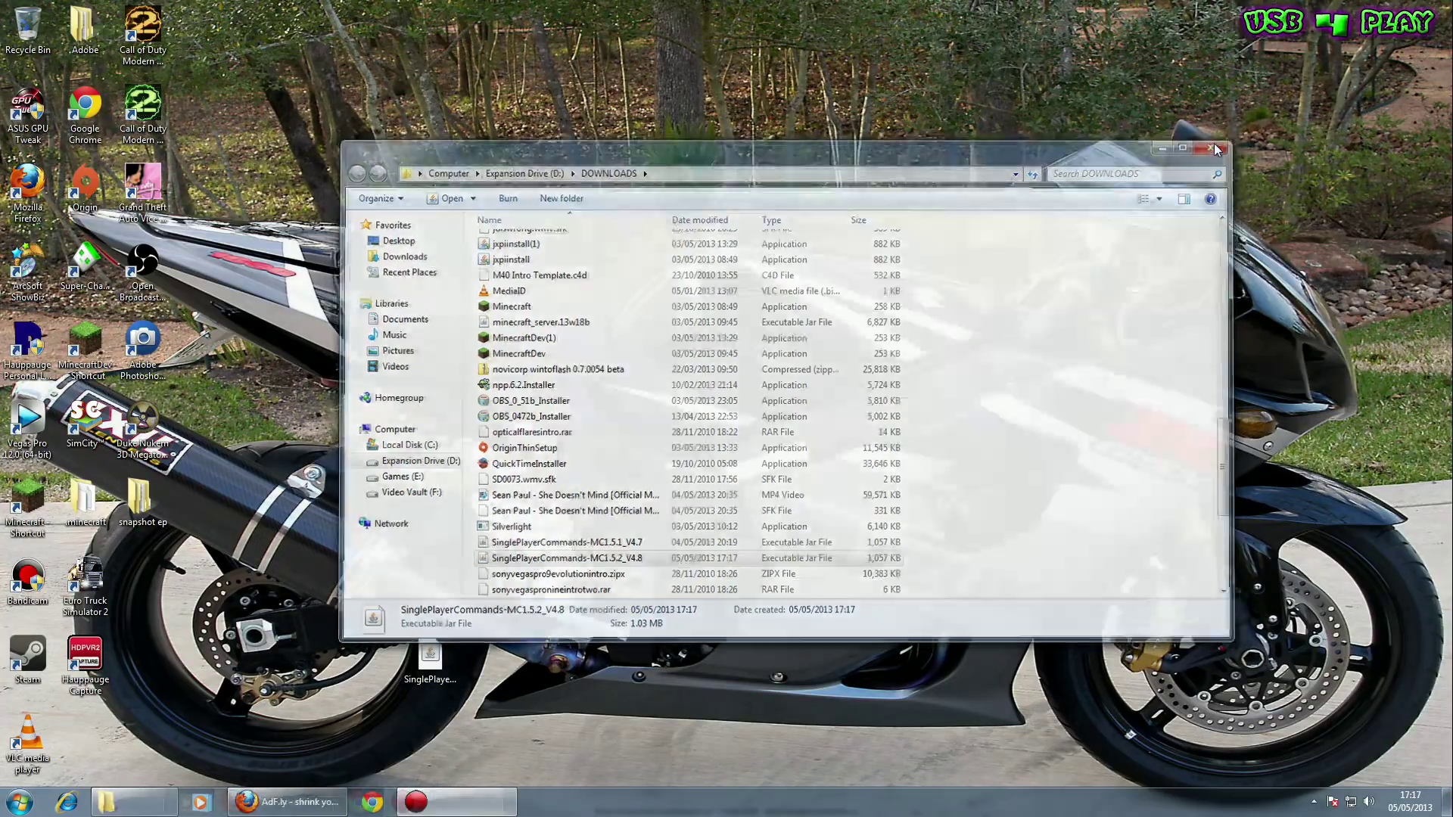
left_click_drag(450, 561, 470, 519)
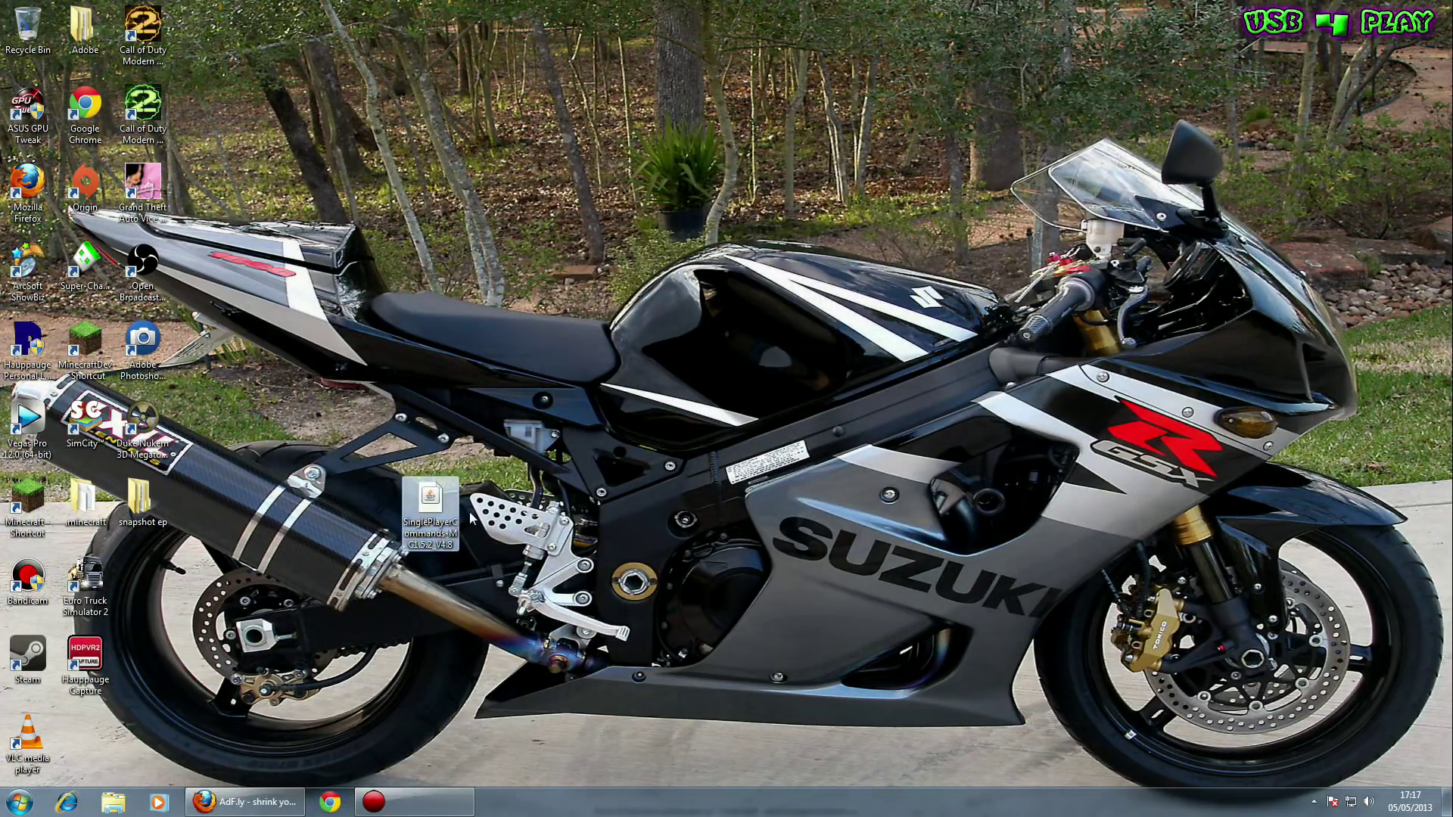
- Run the desktop jar's installer to install version 4.8, then launch Minecraft 1.5.2
double_click(441, 503)
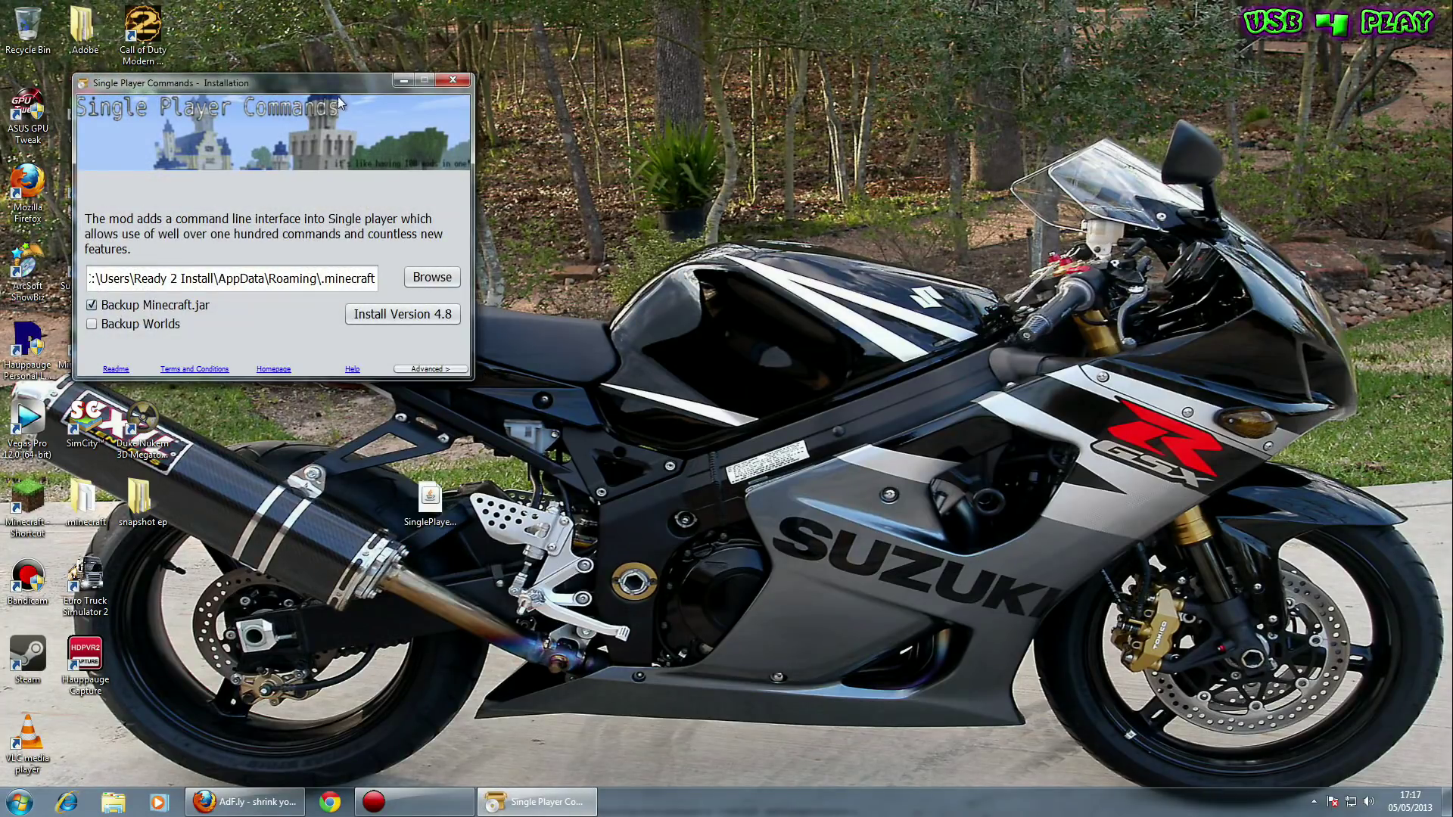
left_click_drag(340, 88, 411, 131)
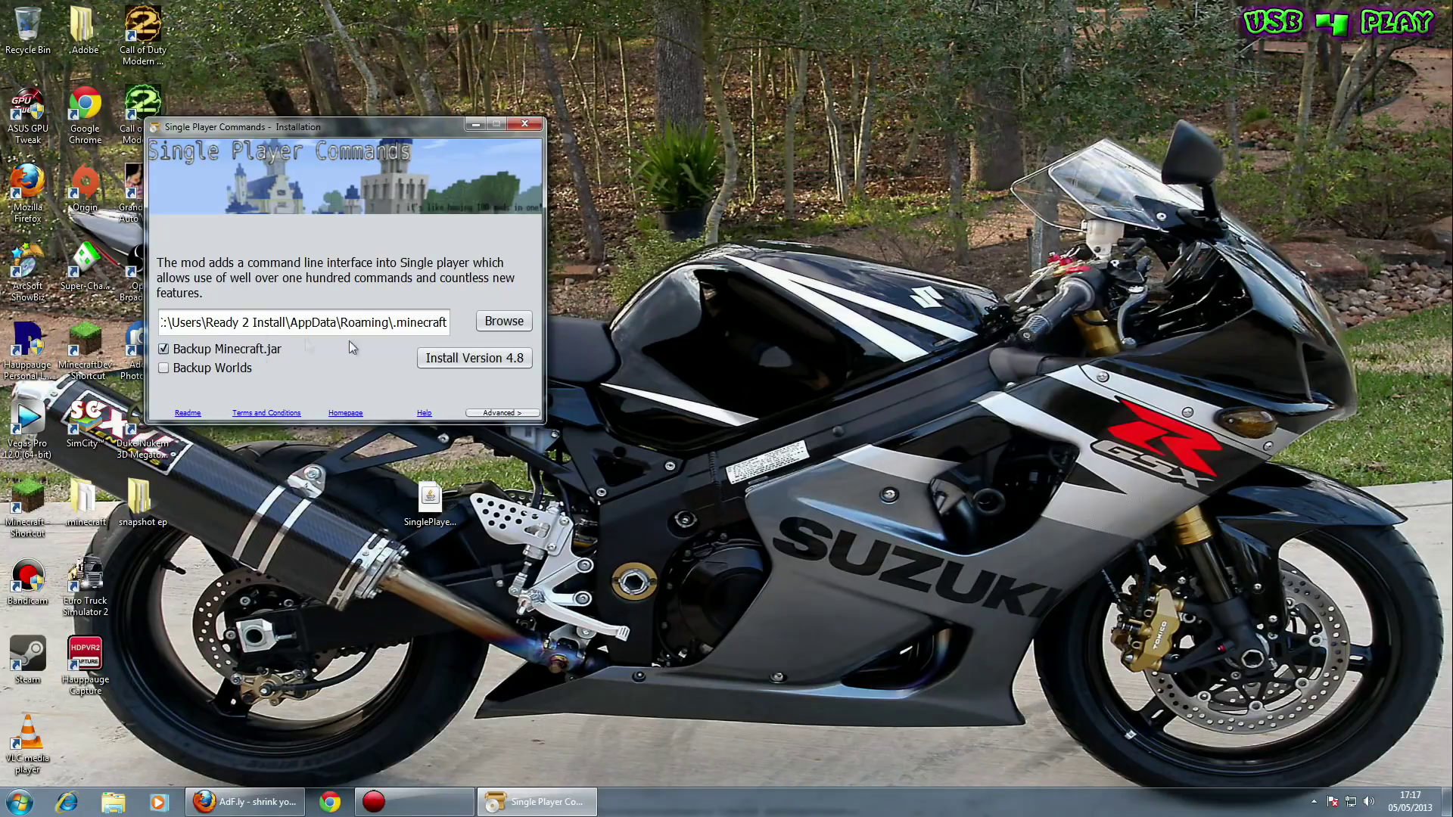
left_click(450, 361)
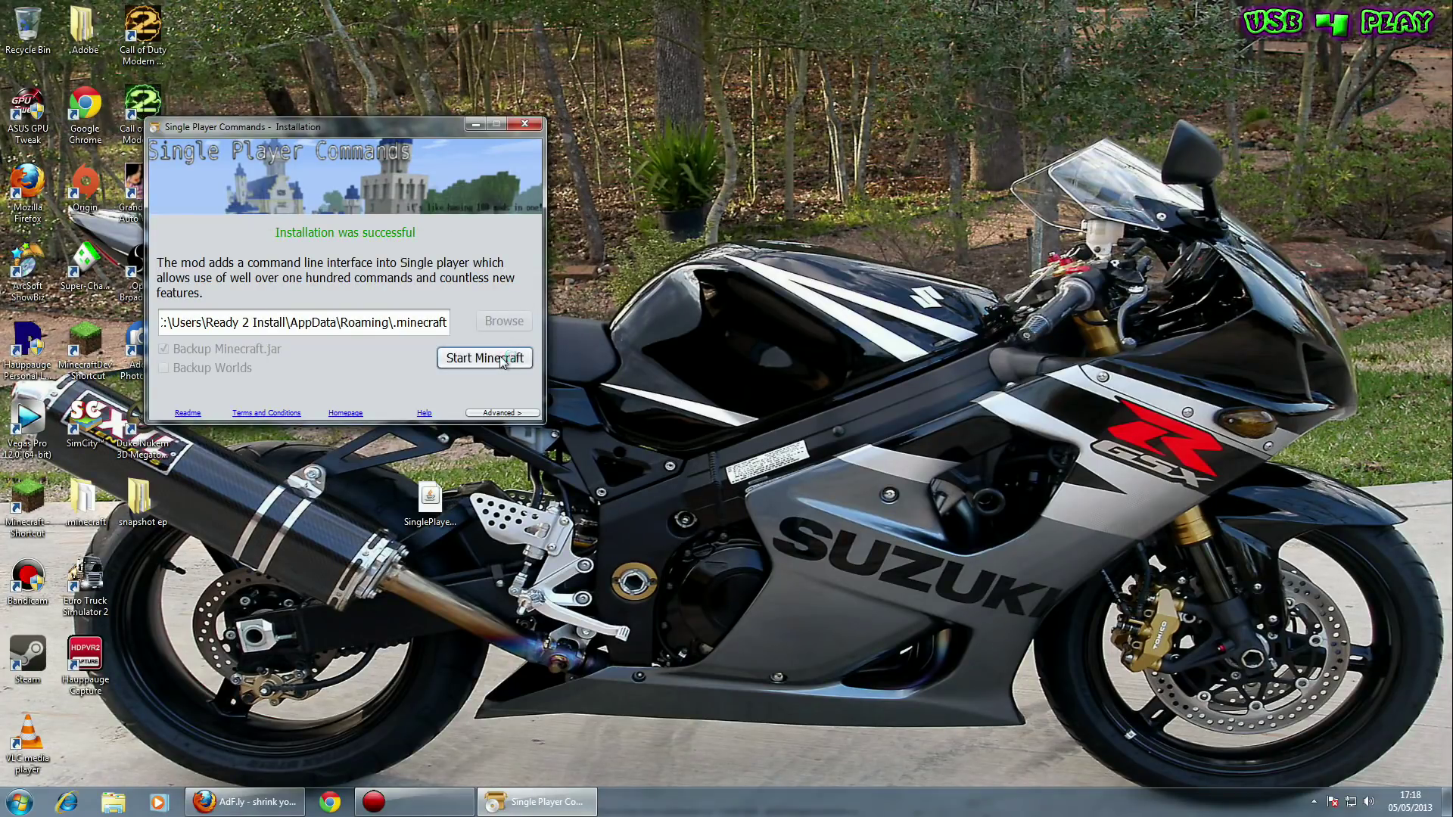
left_click(485, 358)
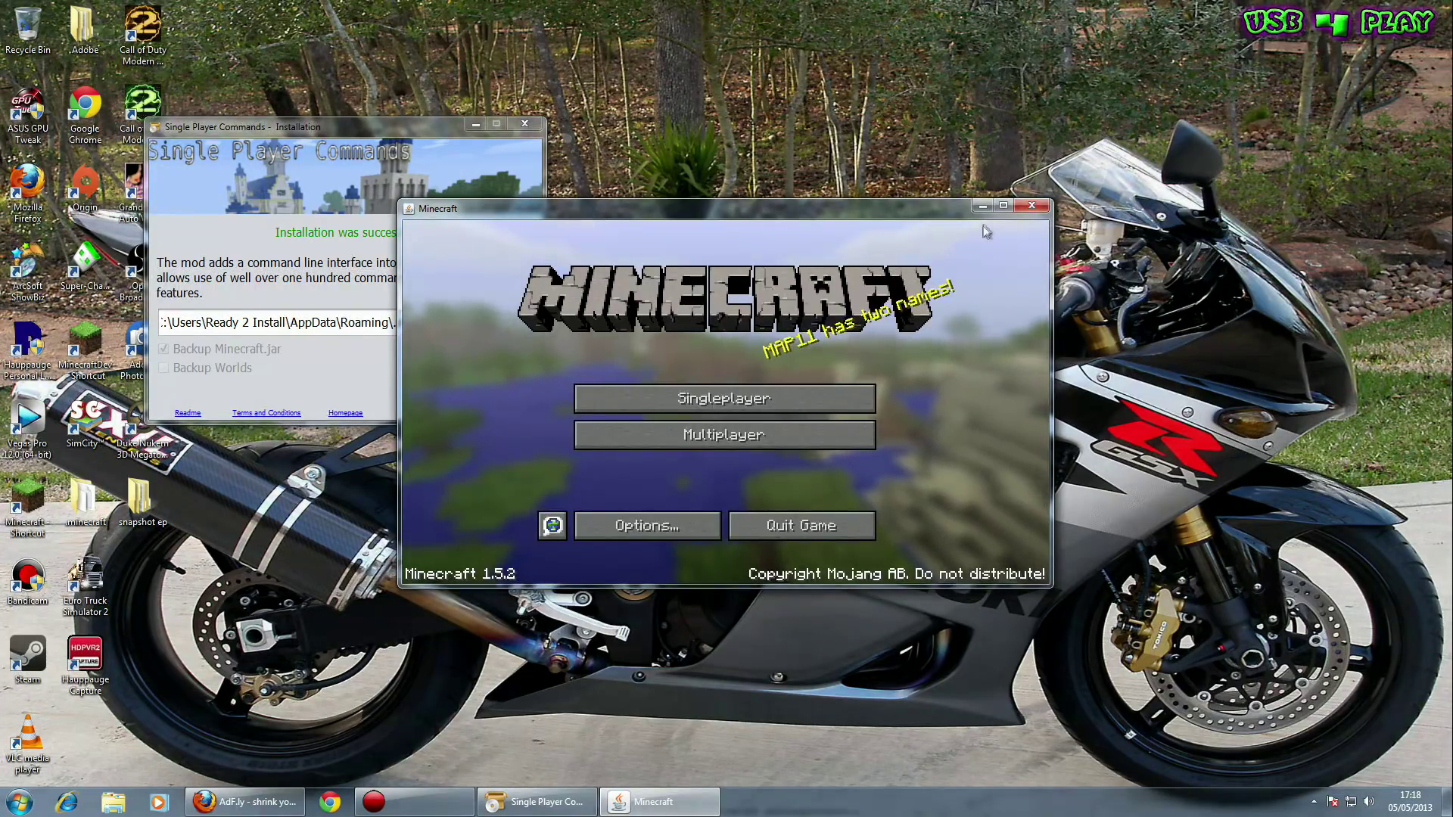
- Maximize Minecraft and generate a new singleplayer world in Creative game mode
left_click(999, 211)
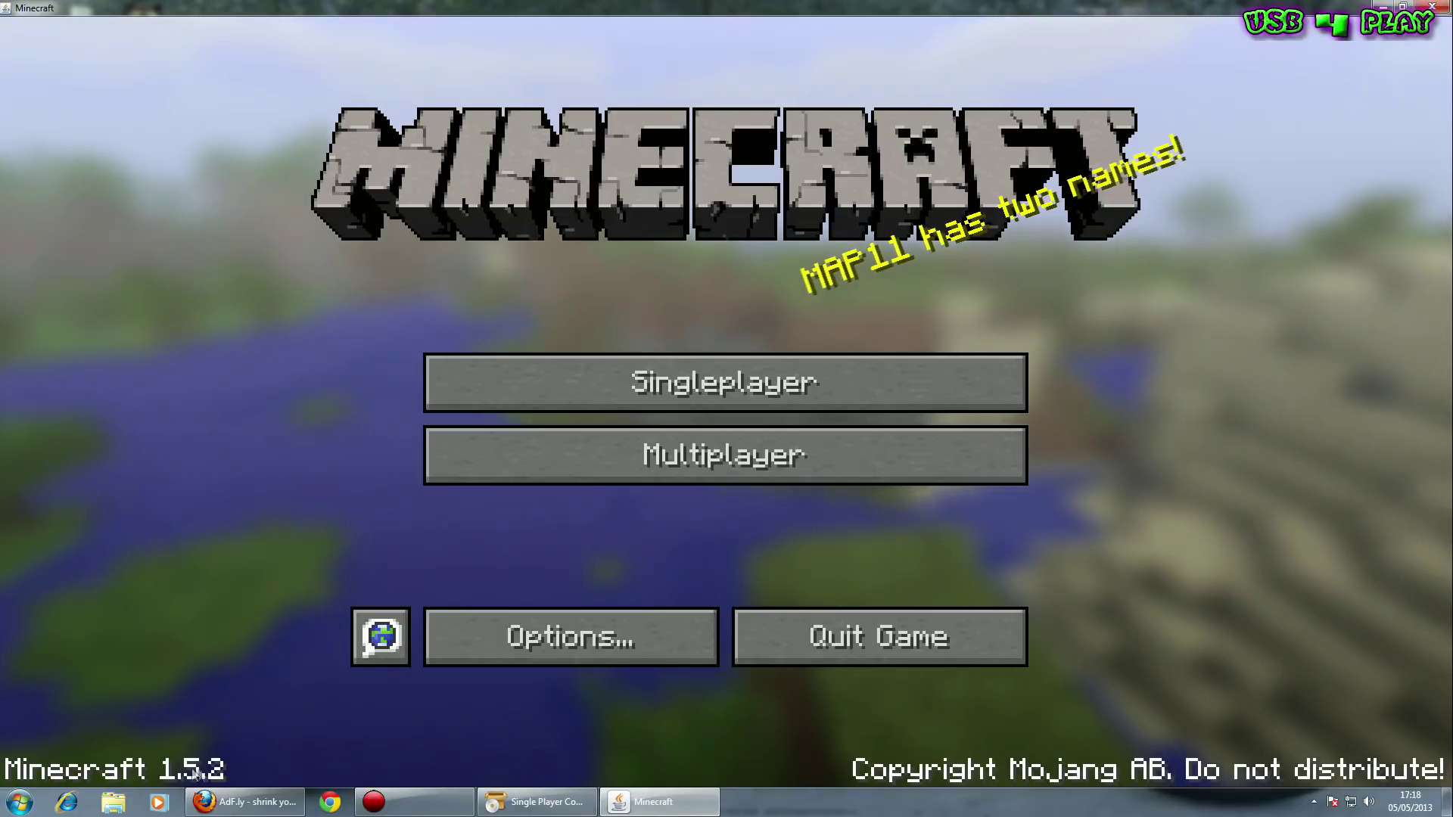
left_click(698, 386)
left_click(848, 659)
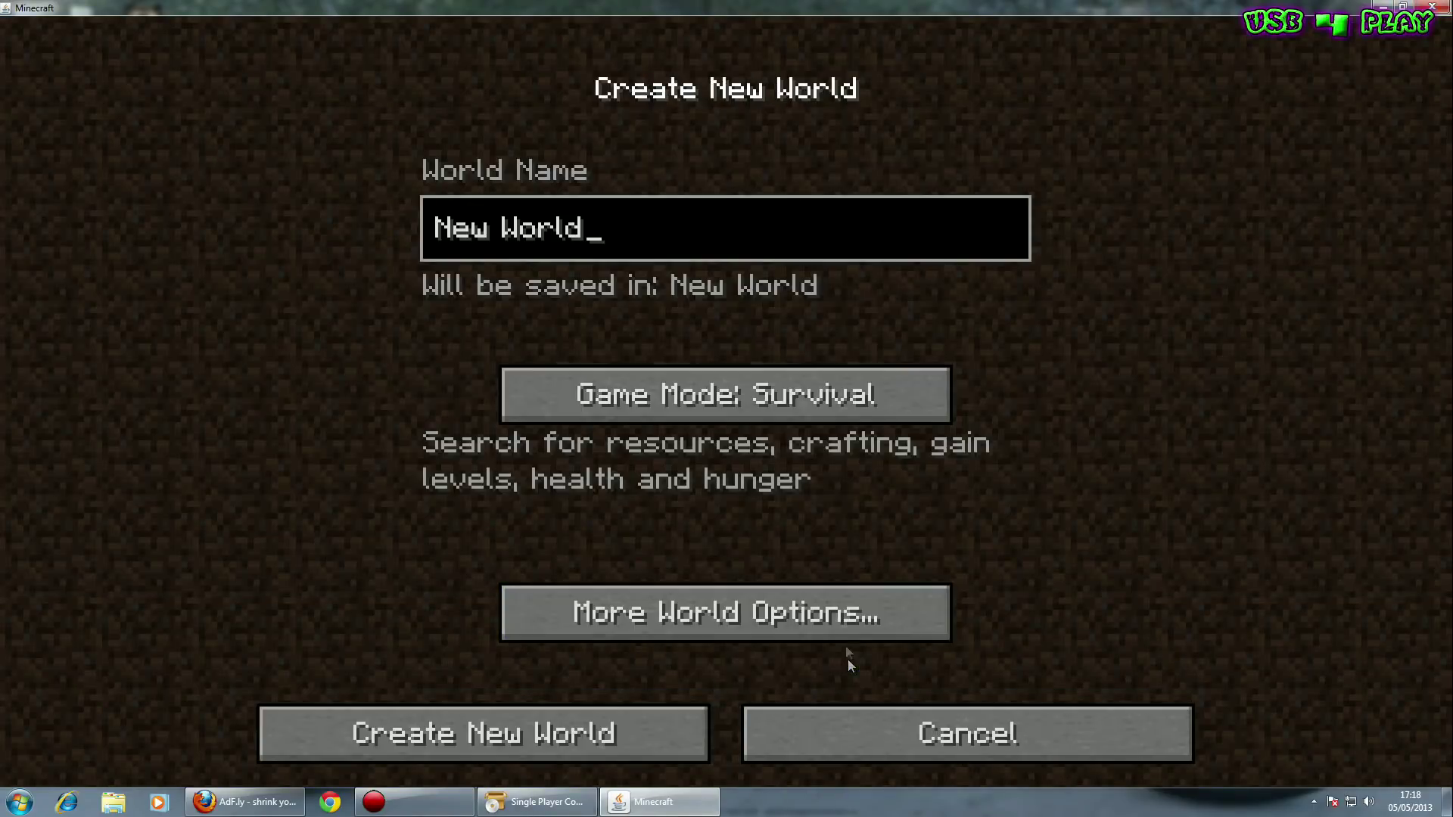
left_click(820, 391)
left_click(605, 727)
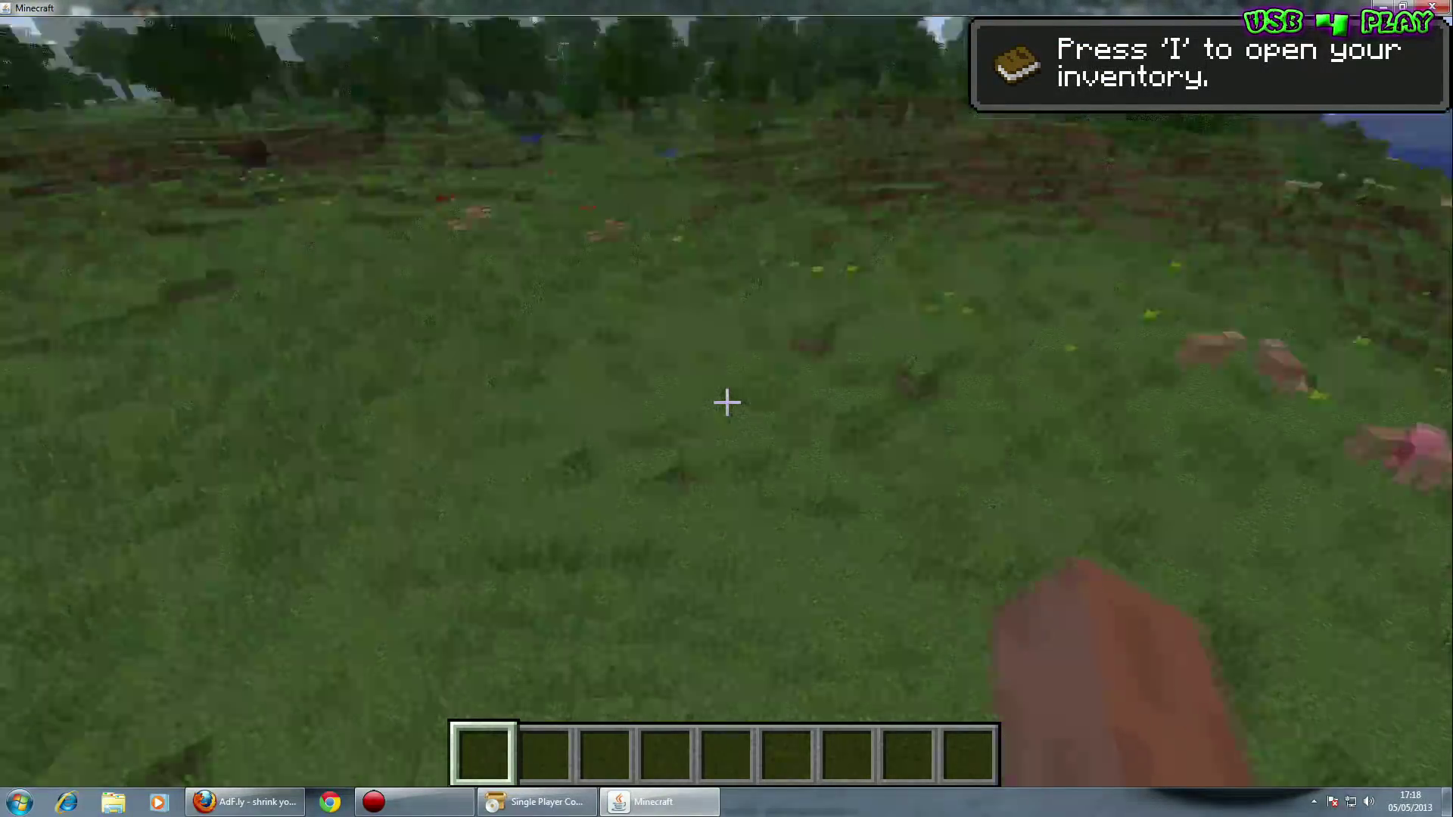
- Move the Wooden Axe from the Creative Tools tab into hotbar slot 1
key("i")
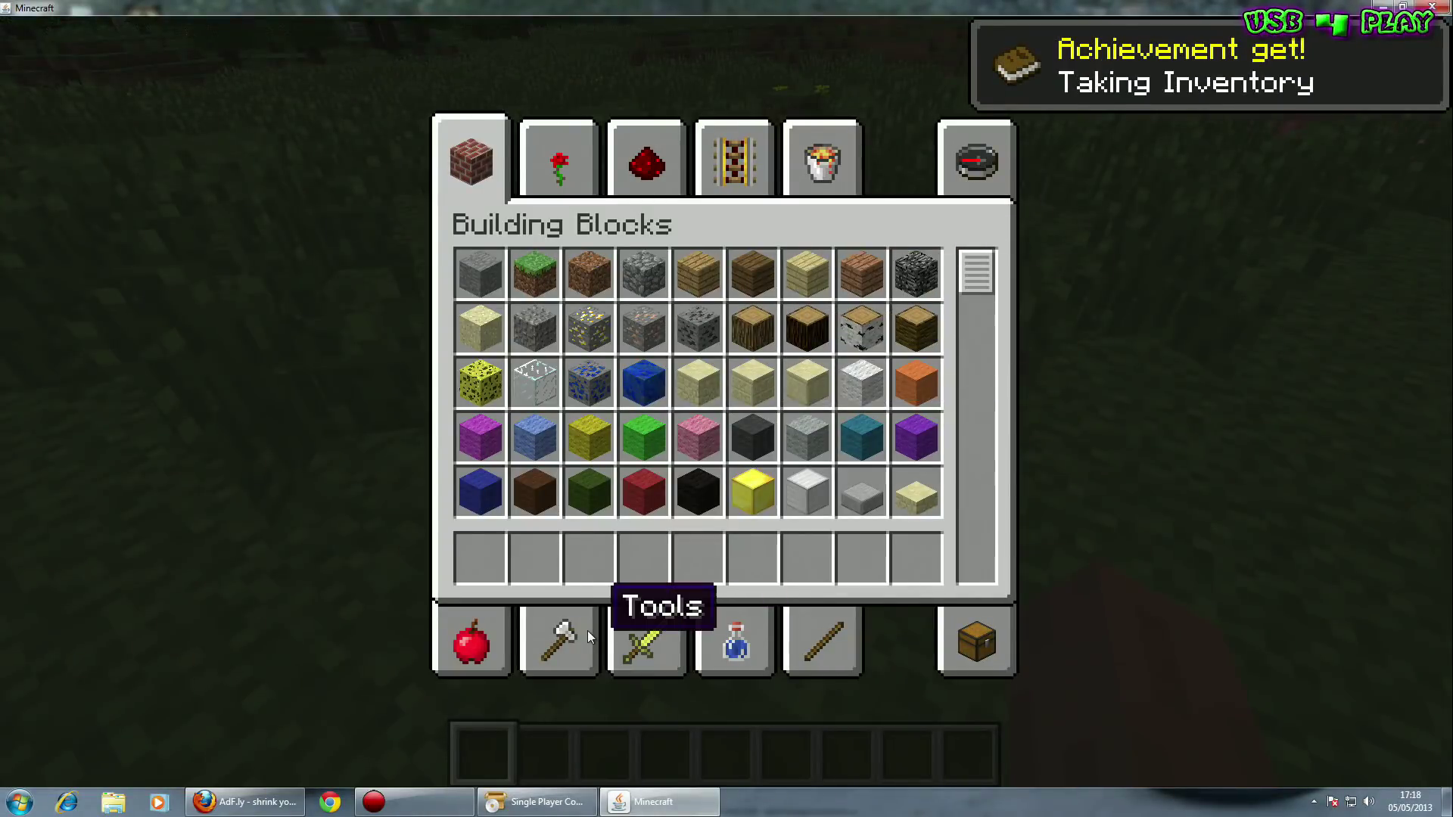
left_click(562, 641)
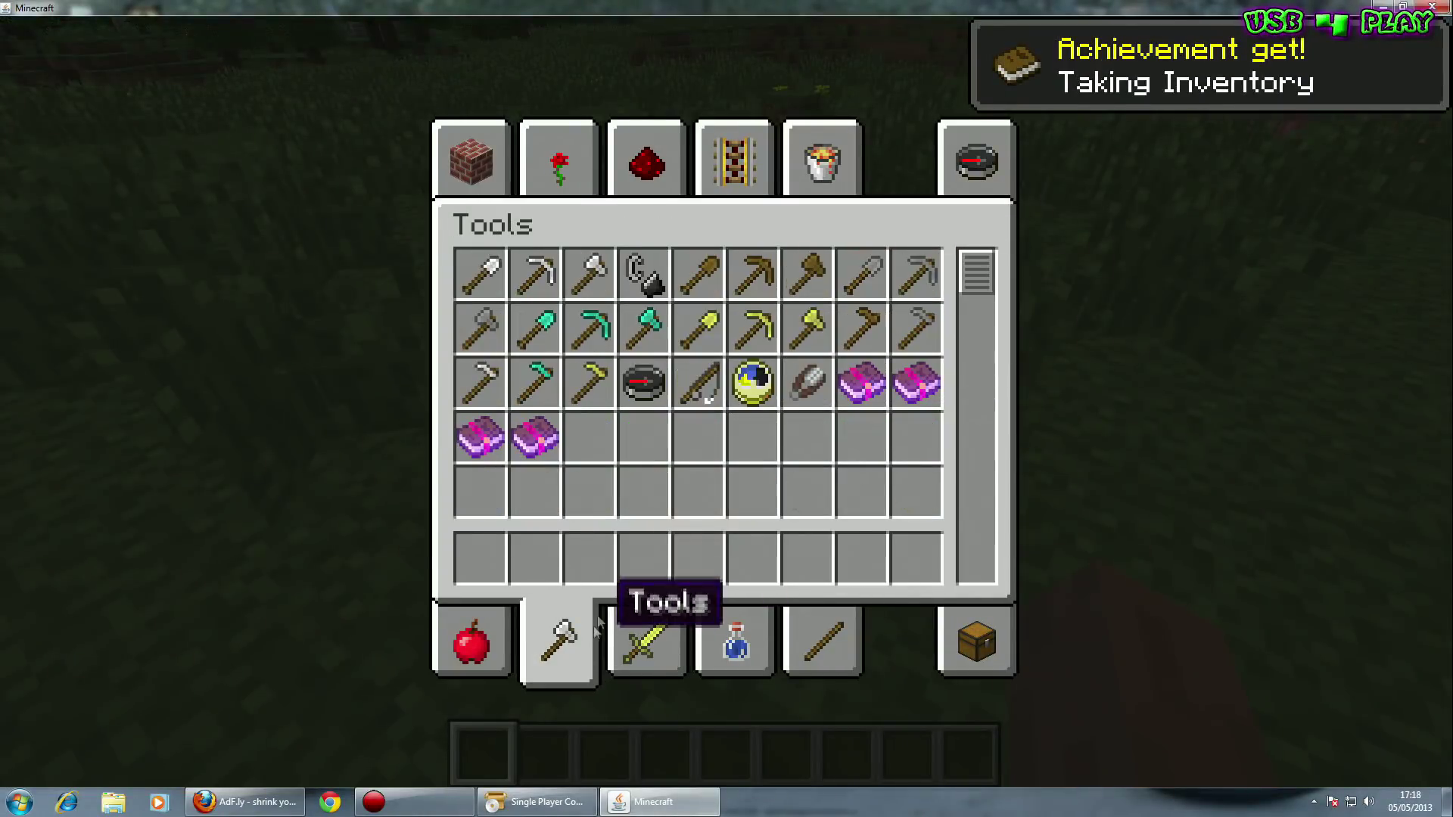
left_click(805, 274)
left_click(482, 557)
key("Escape")
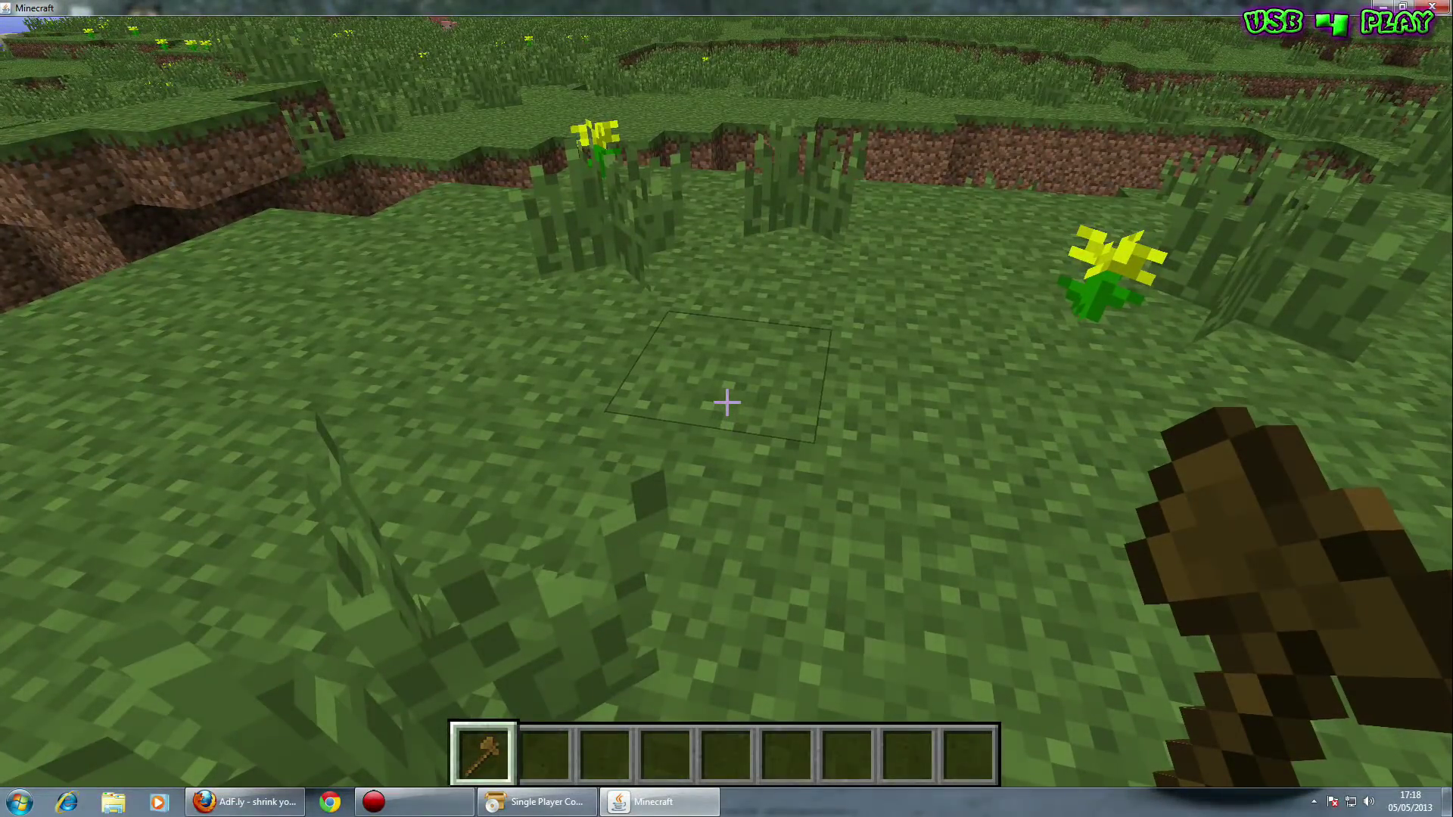
- Mark selection corners (34, 72, 270) and (43, 72, 275) with the wooden axe
key("e")
key("e")
left_click(725, 401)
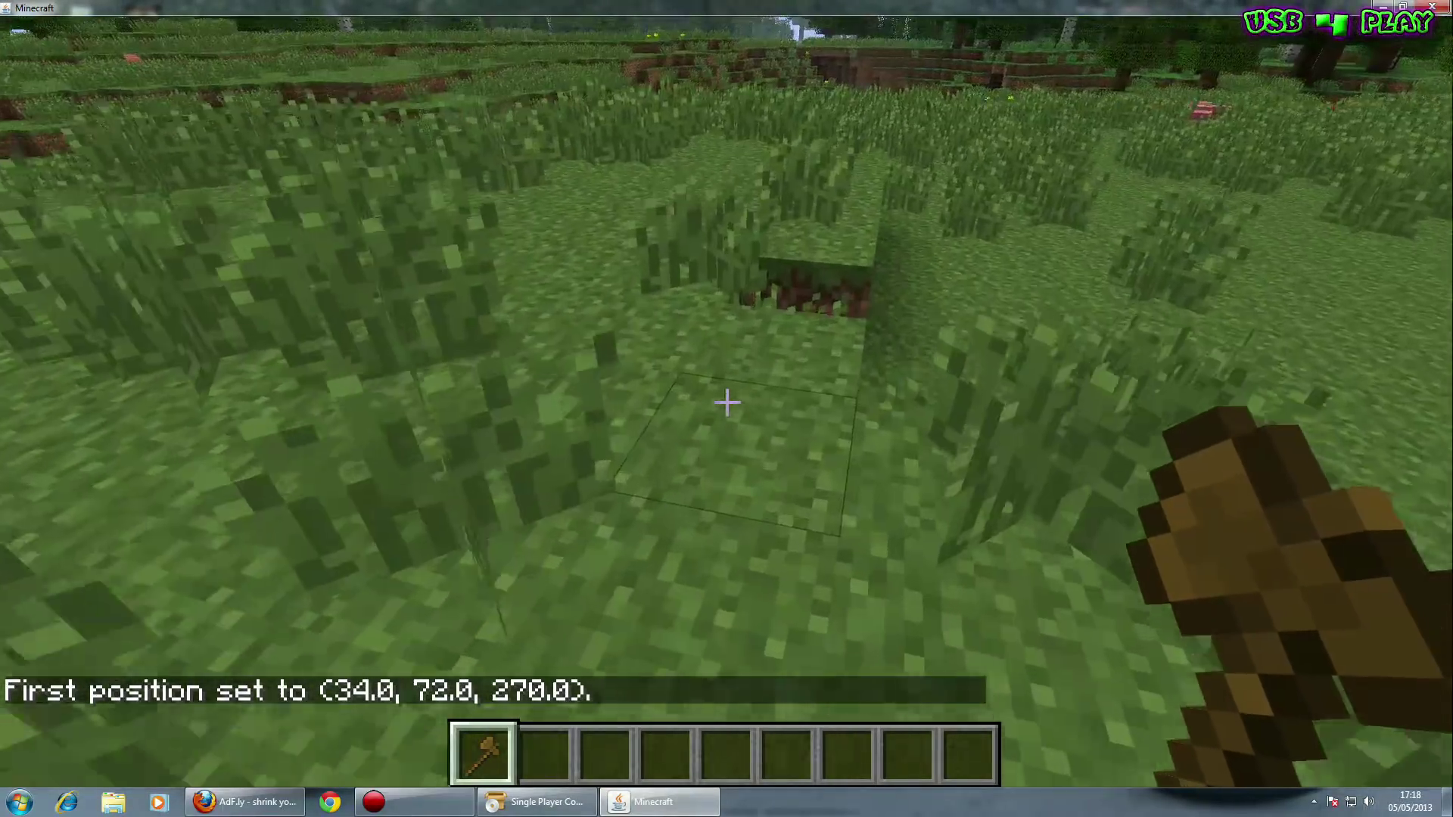
right_click(725, 401)
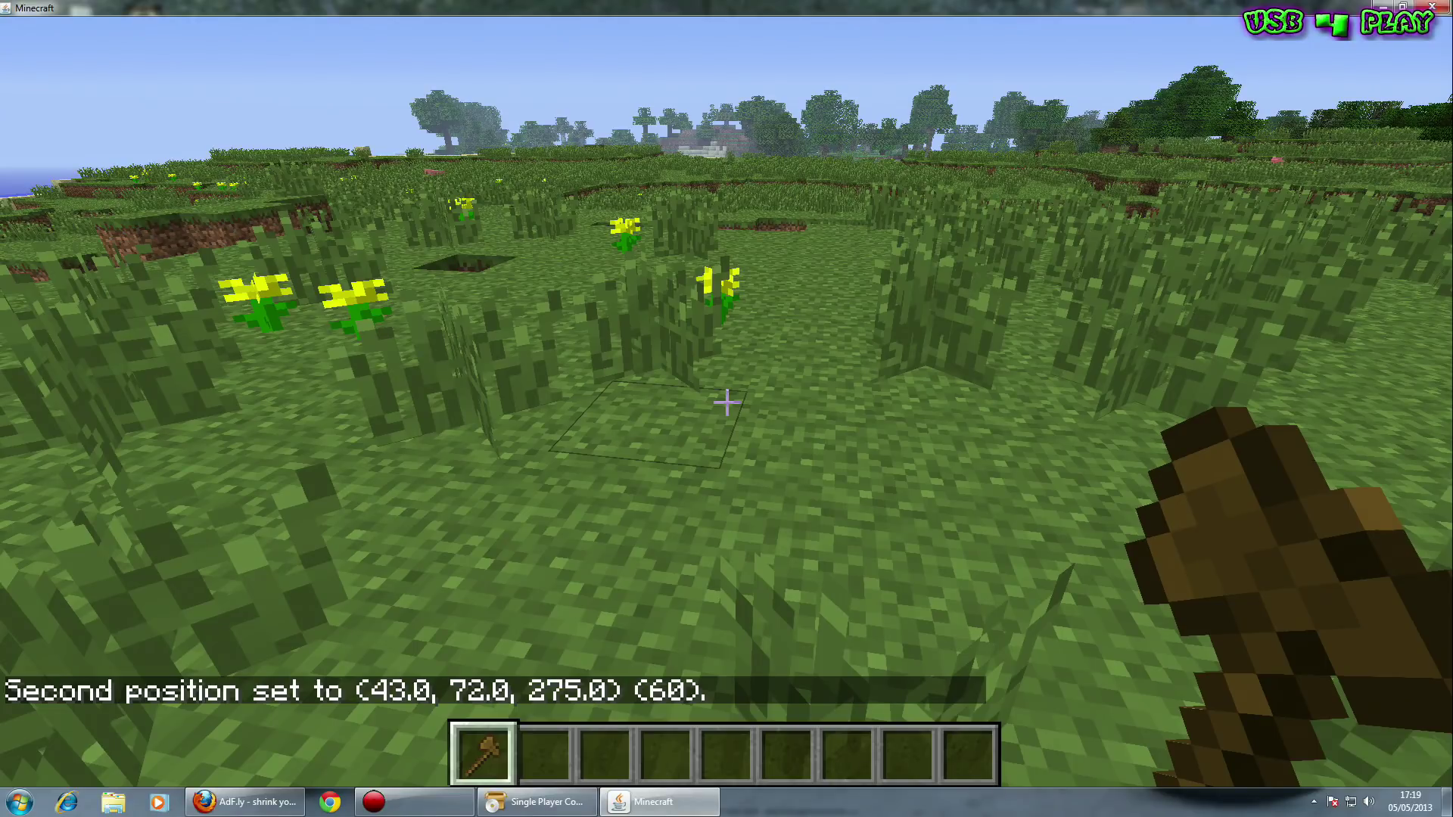
key("t")
type("//set 8")
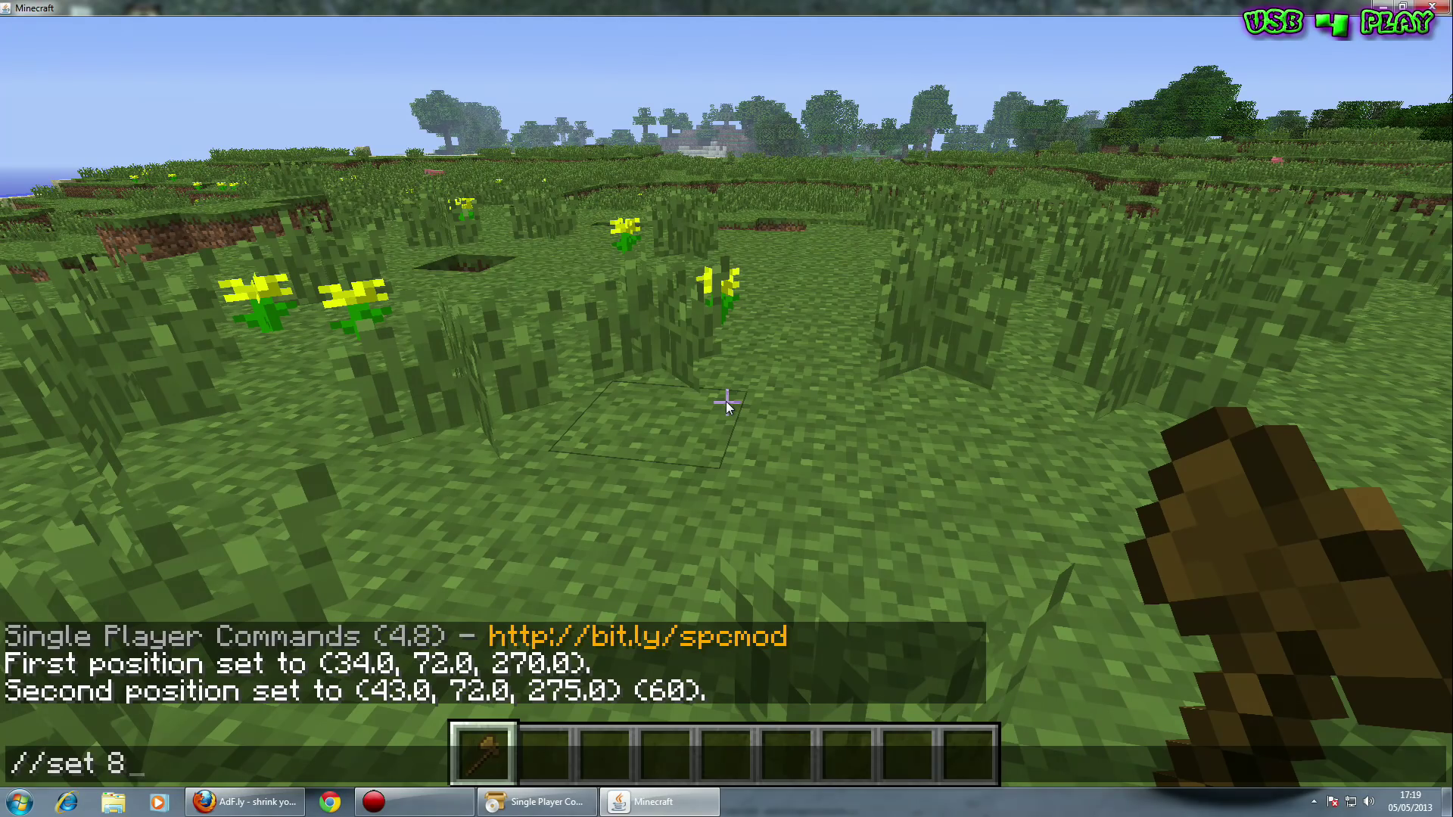
- Run //set 8 to turn the 60 selected blocks into water, then mark a new first corner
key("Return")
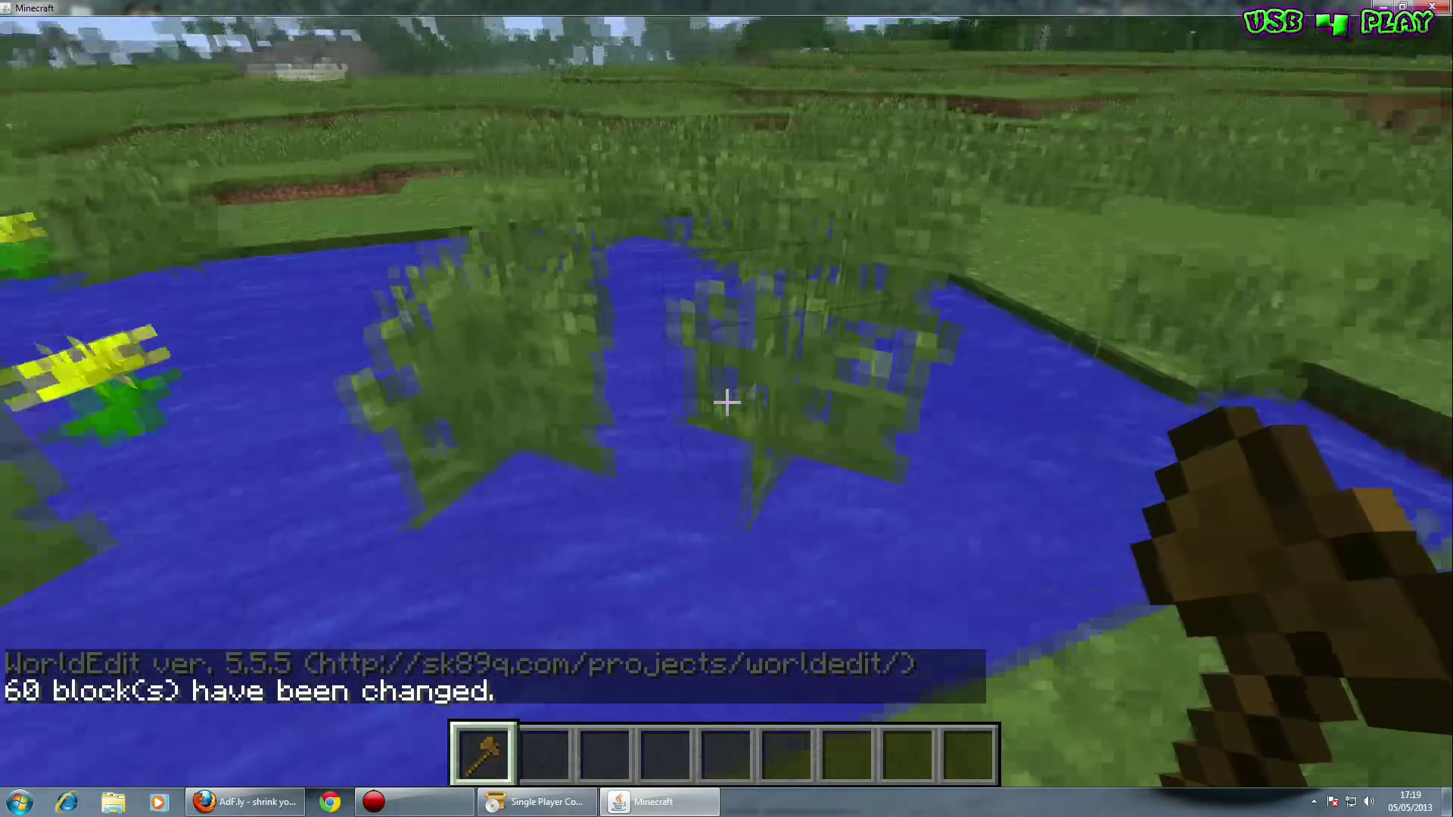
left_click(727, 403)
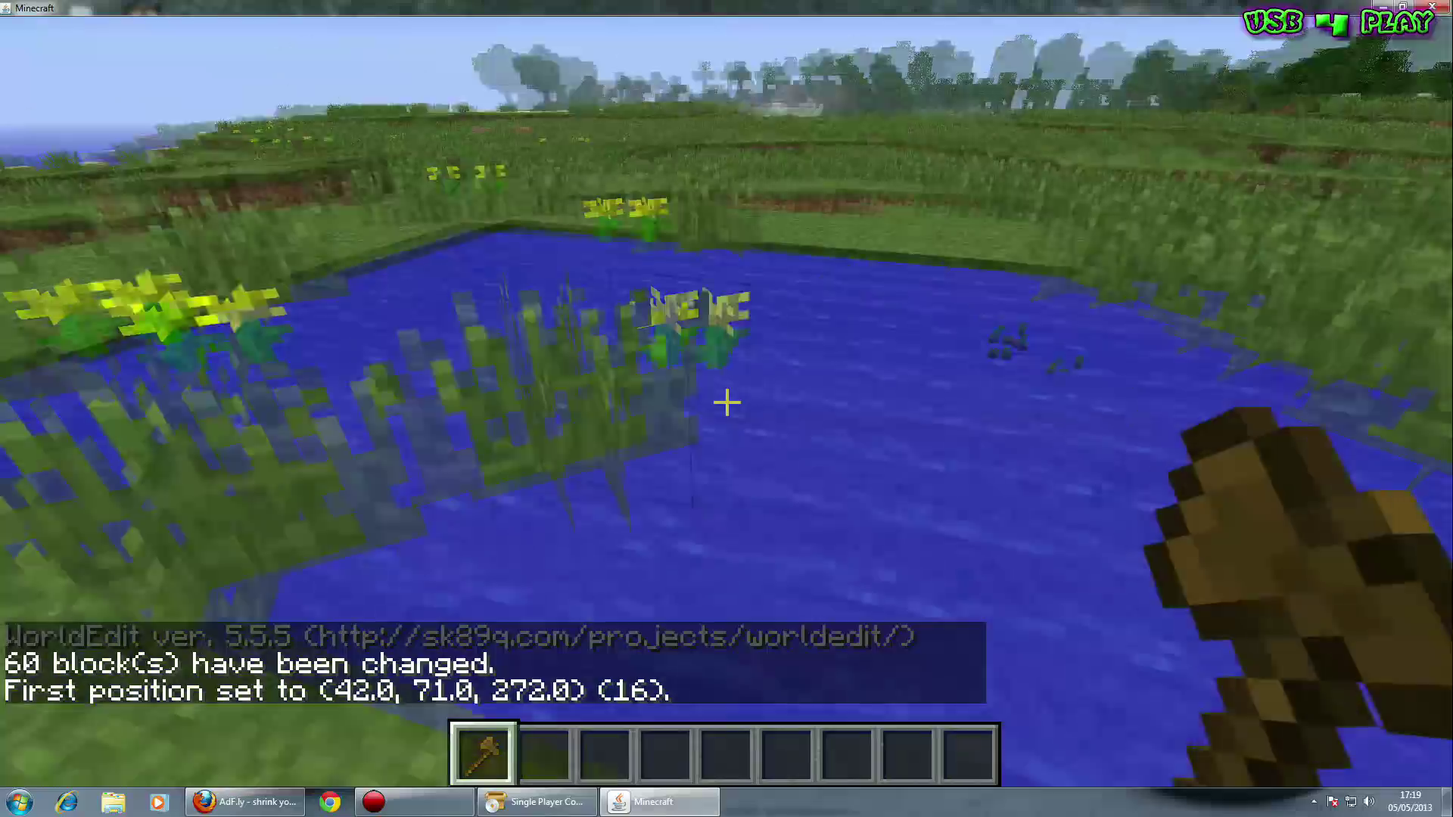